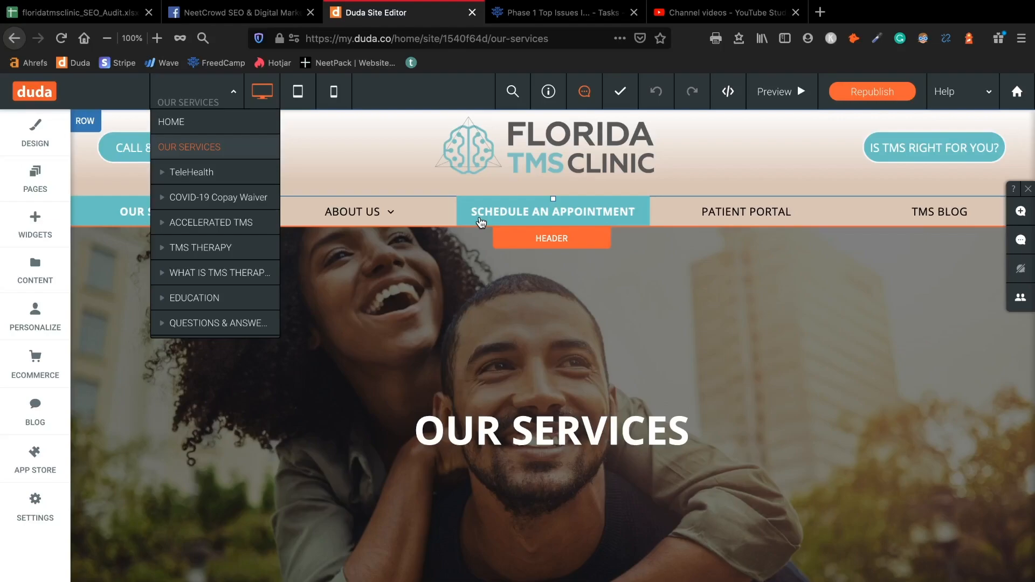
Search the web for "duda speed" in a new browser tab and open Duda Support's Google PageSpeed article
click(390, 108)
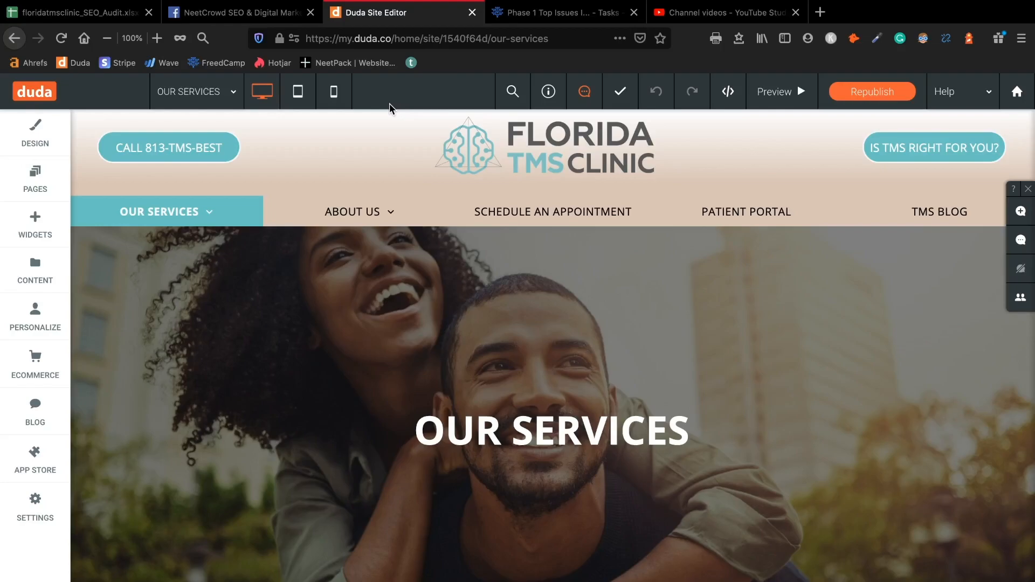
click(820, 12)
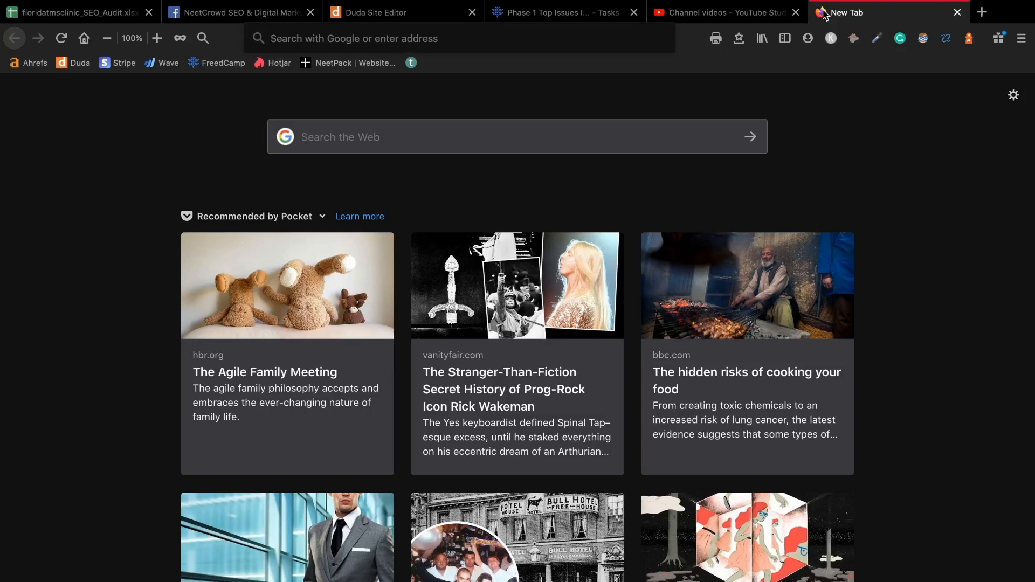
text(duda s)
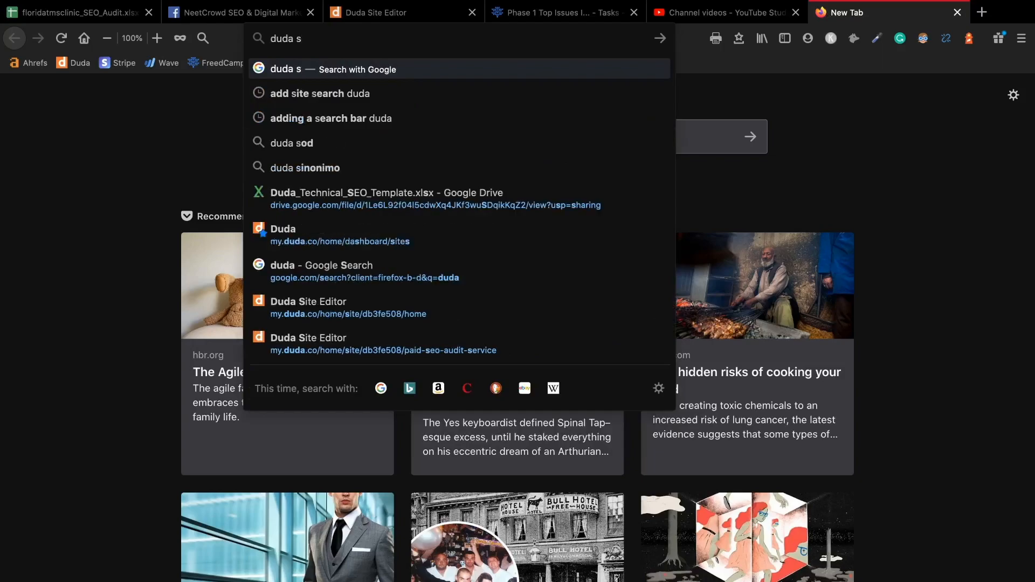
text(peed)
key(Return)
click(213, 315)
scroll(284, 372, down, 1)
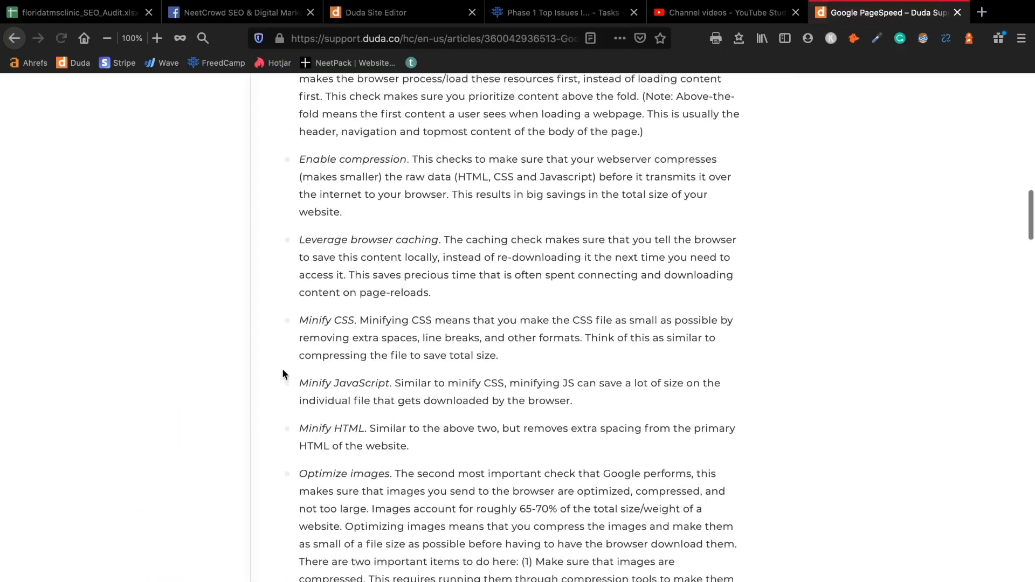
Review the article's list of what Google checks for, including the minify items, and its Important Notice about Google's testing change
double_click(350, 356)
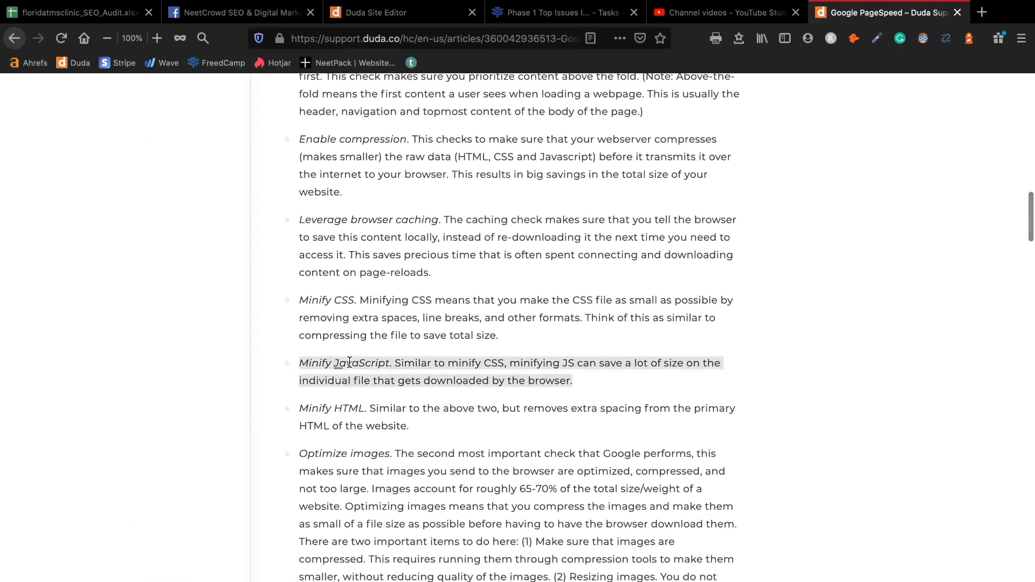
double_click(404, 300)
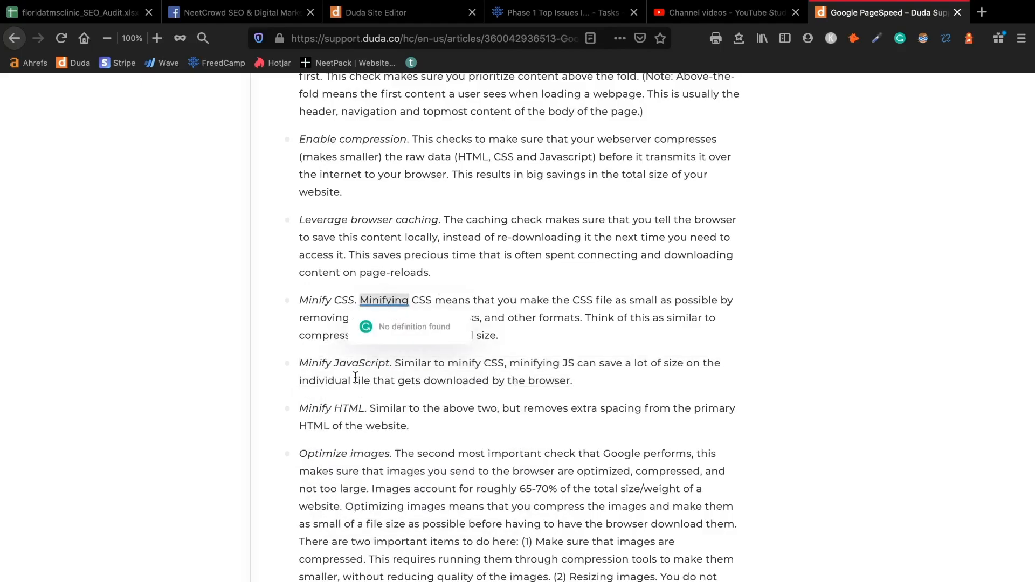
scroll(381, 333, up, 8)
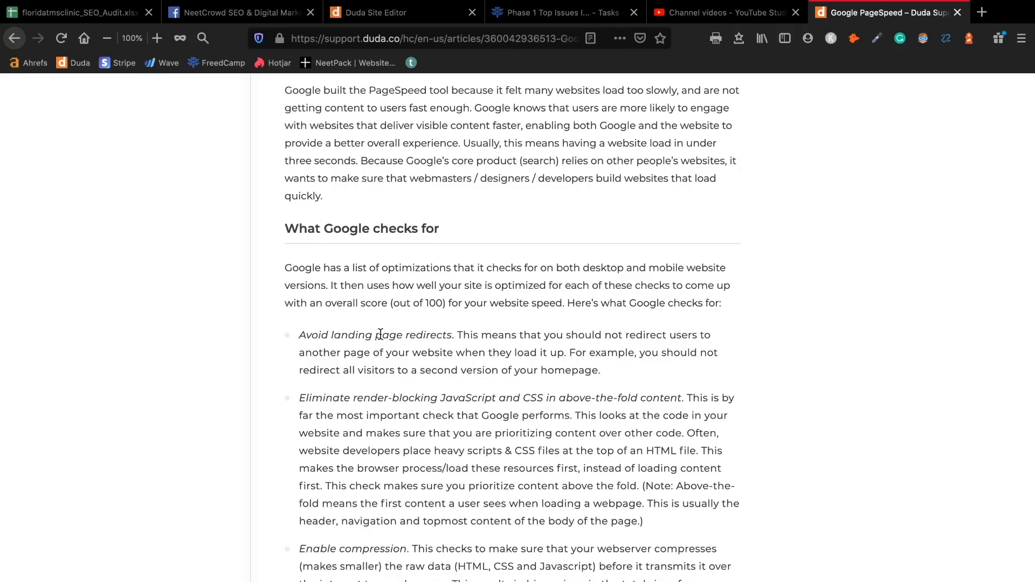
scroll(458, 309, up, 10)
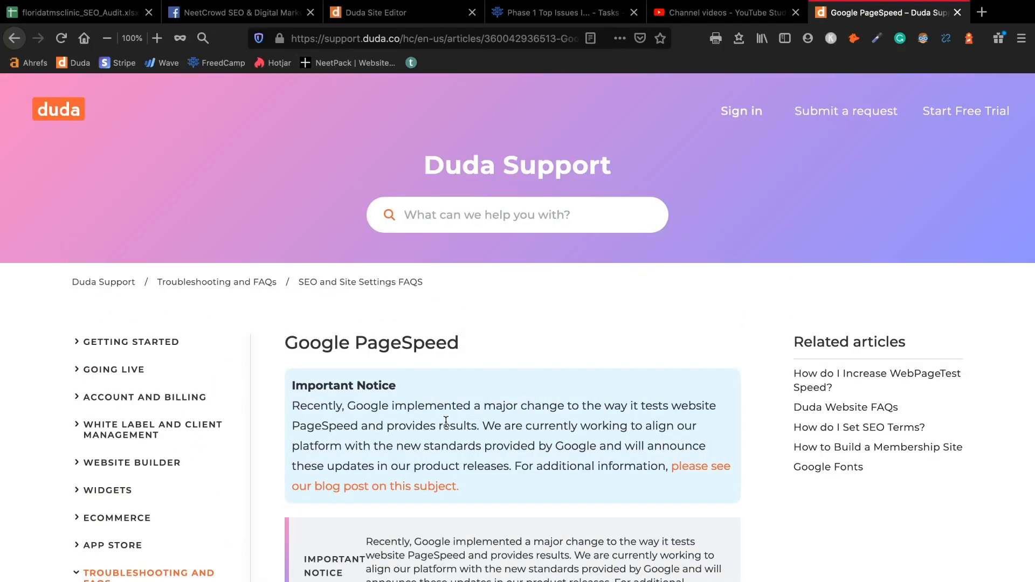
drag(346, 407, 469, 411)
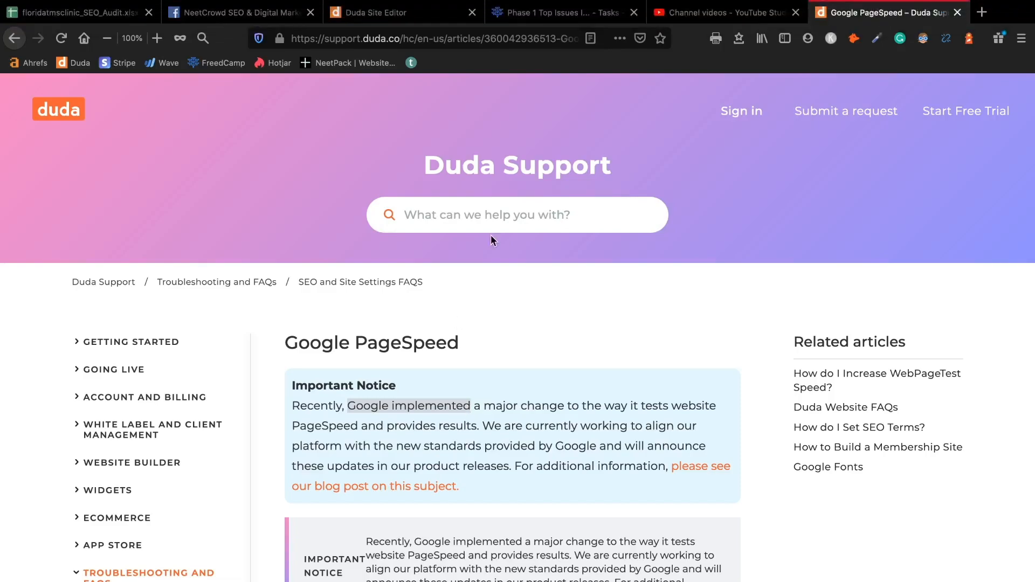
click(396, 19)
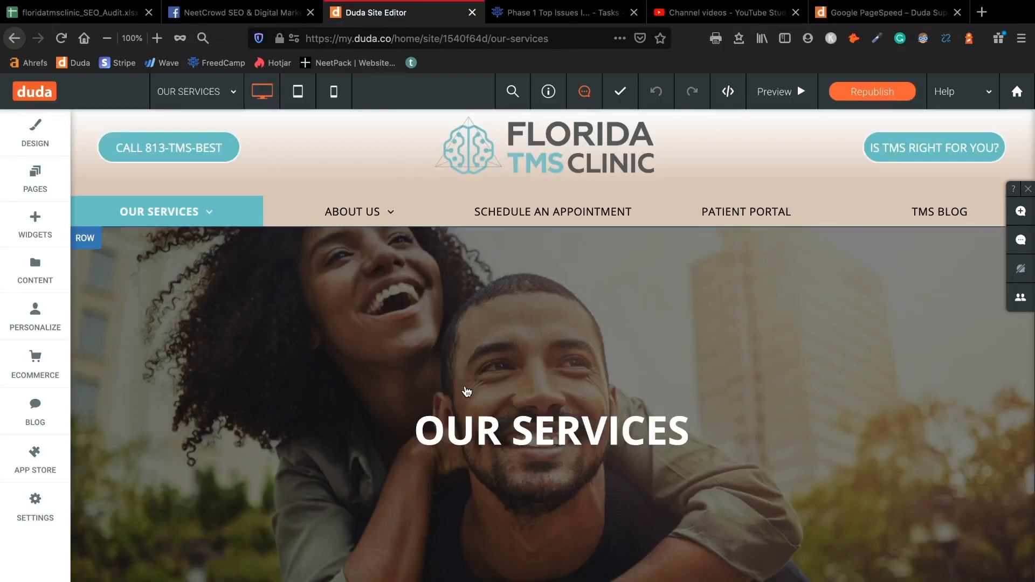
click(753, 19)
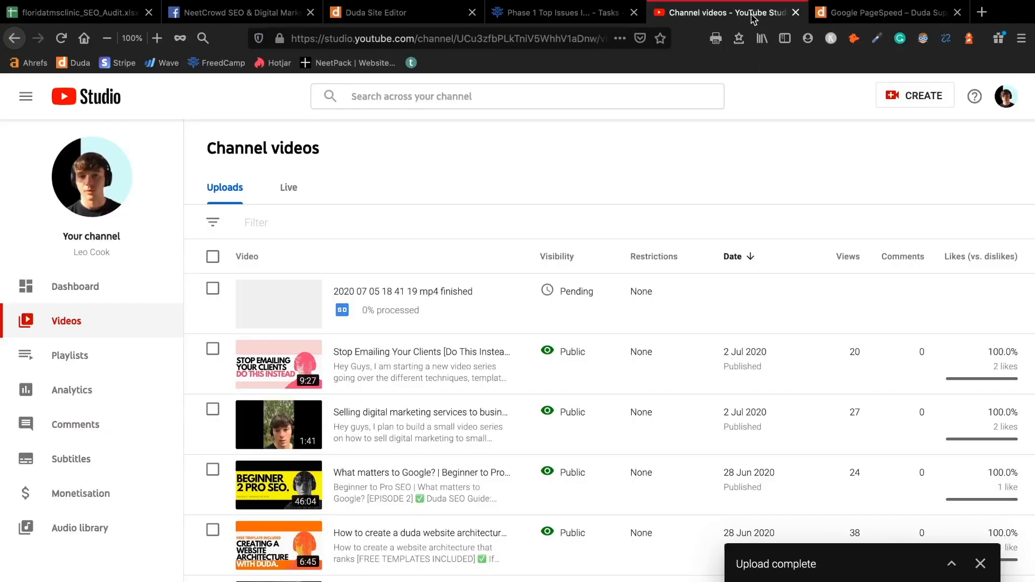
click(157, 297)
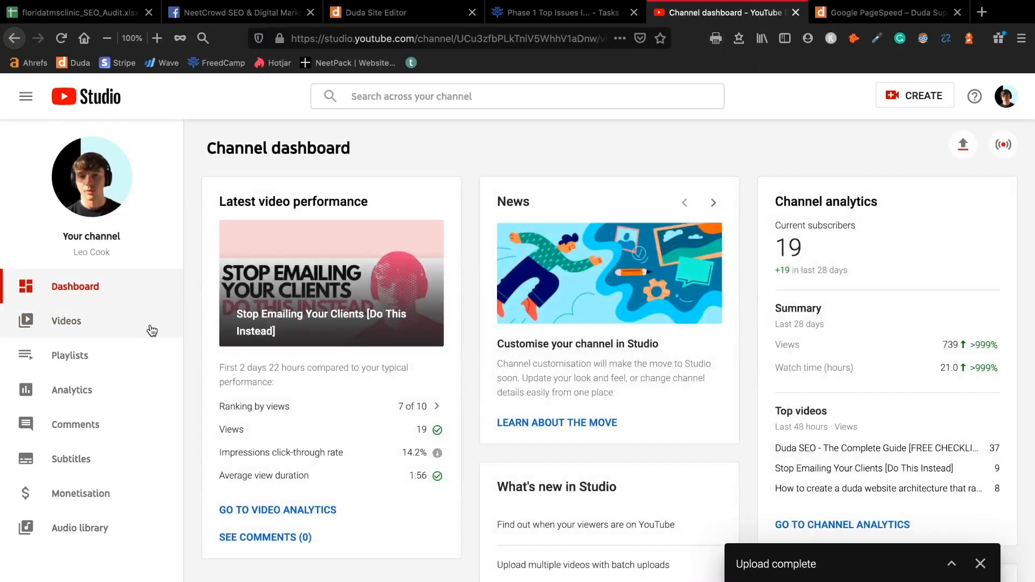
click(152, 328)
scroll(324, 442, down, 10)
scroll(261, 479, down, 3)
scroll(264, 479, up, 3)
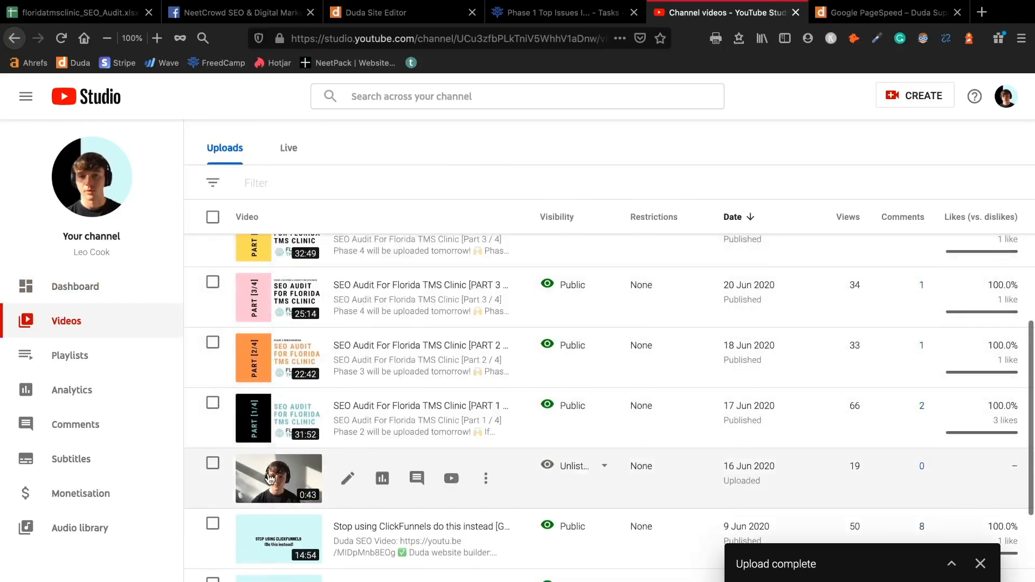
scroll(269, 478, down, 3)
click(292, 403)
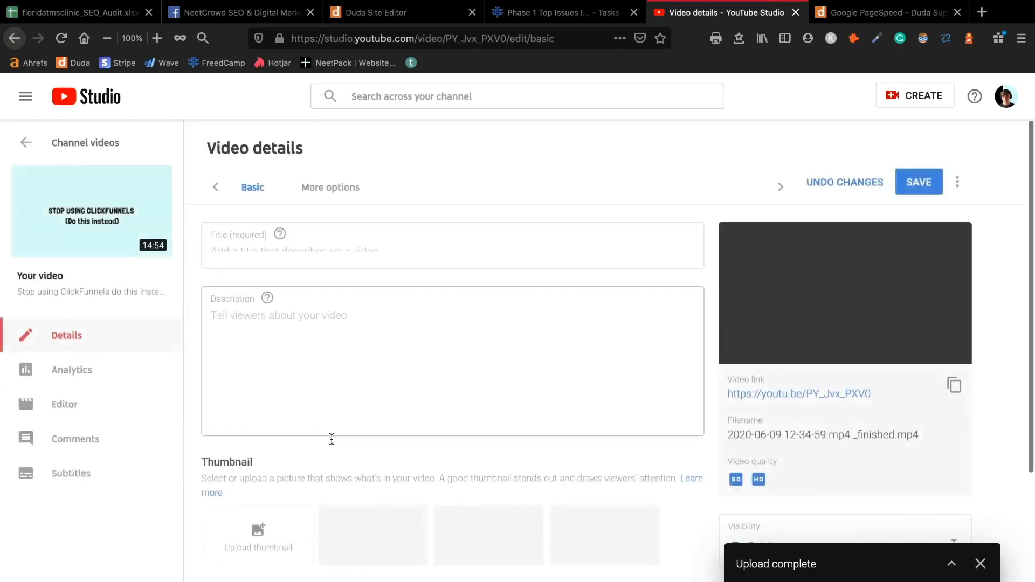
Open the ClickFunnels video's watch page on YouTube and view the viewer comment about Duda website speed
scroll(332, 439, down, 5)
scroll(334, 445, up, 5)
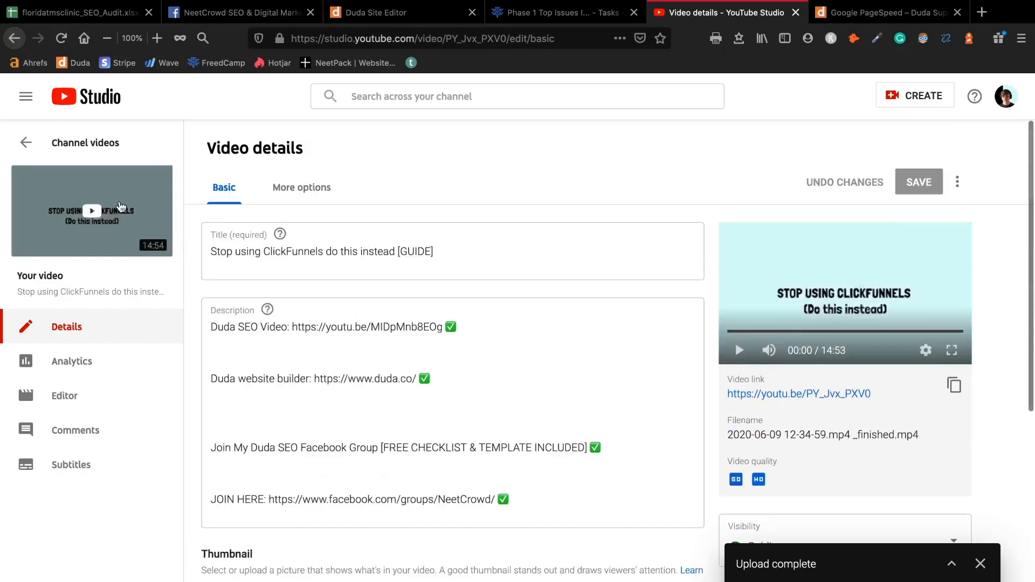
click(92, 210)
scroll(363, 414, down, 7)
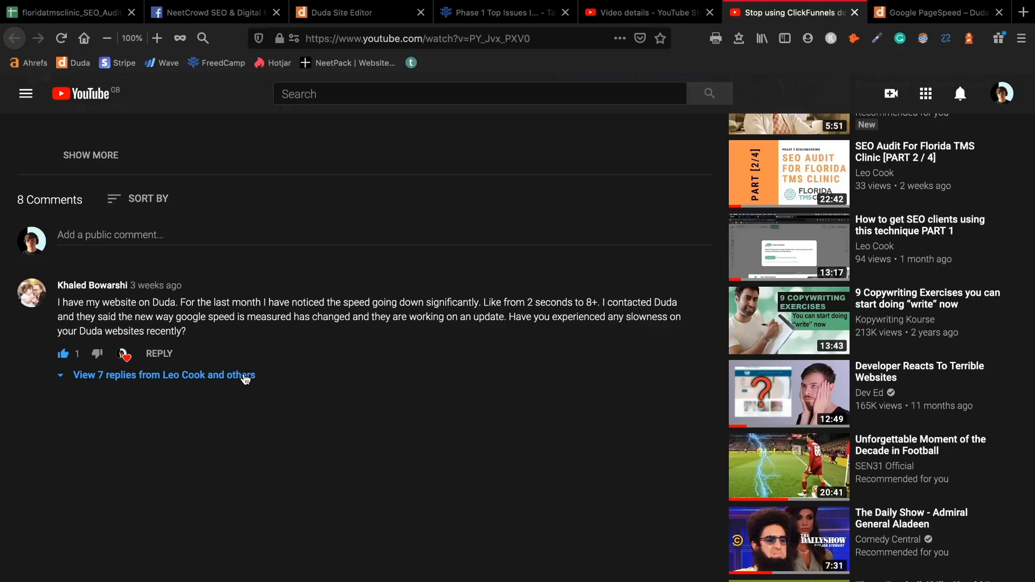
Switch to the NeetCrowd SEO & Digital Marketing Facebook group and look over its name and main page
click(532, 12)
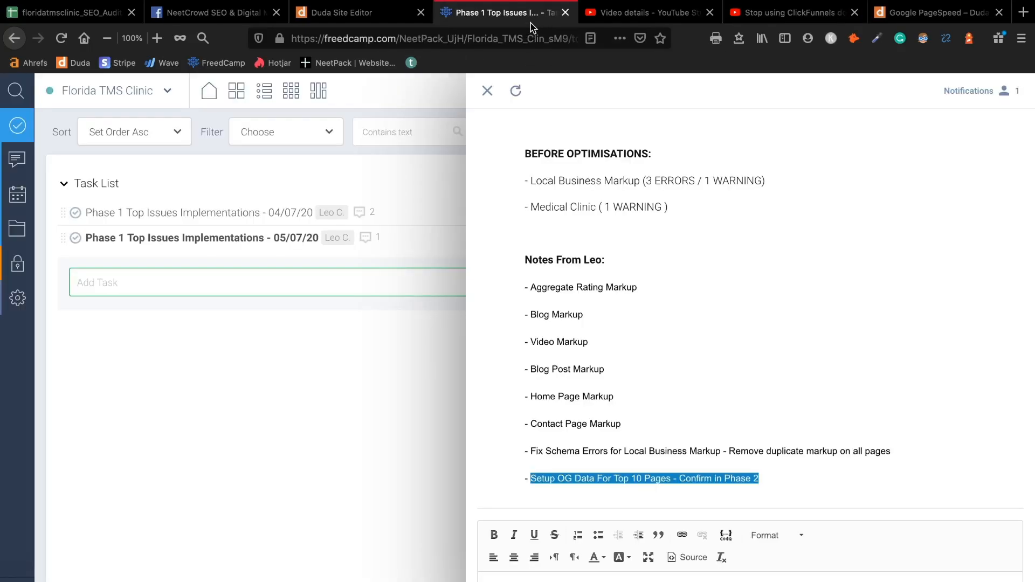
click(159, 16)
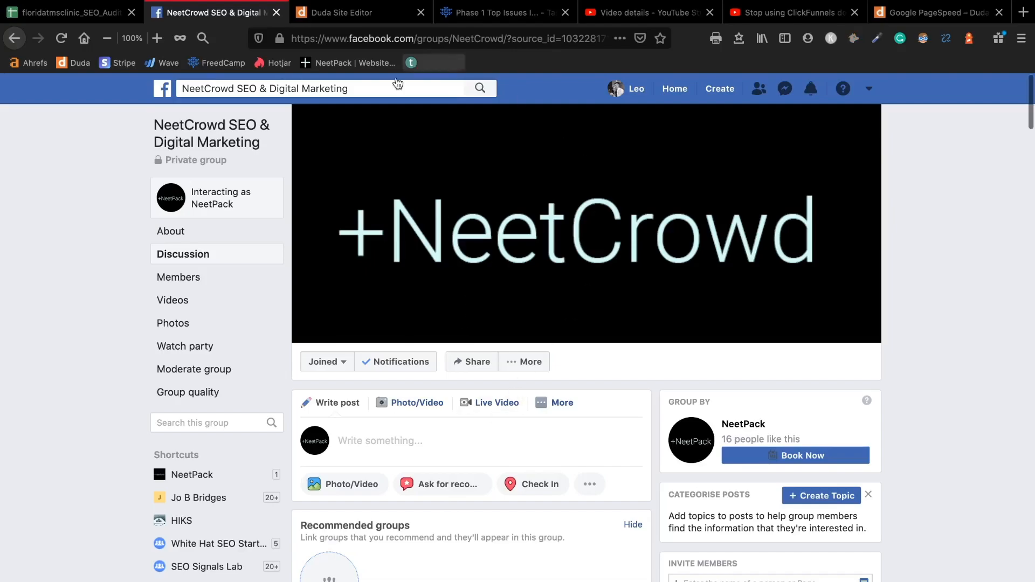
drag(262, 125, 154, 125)
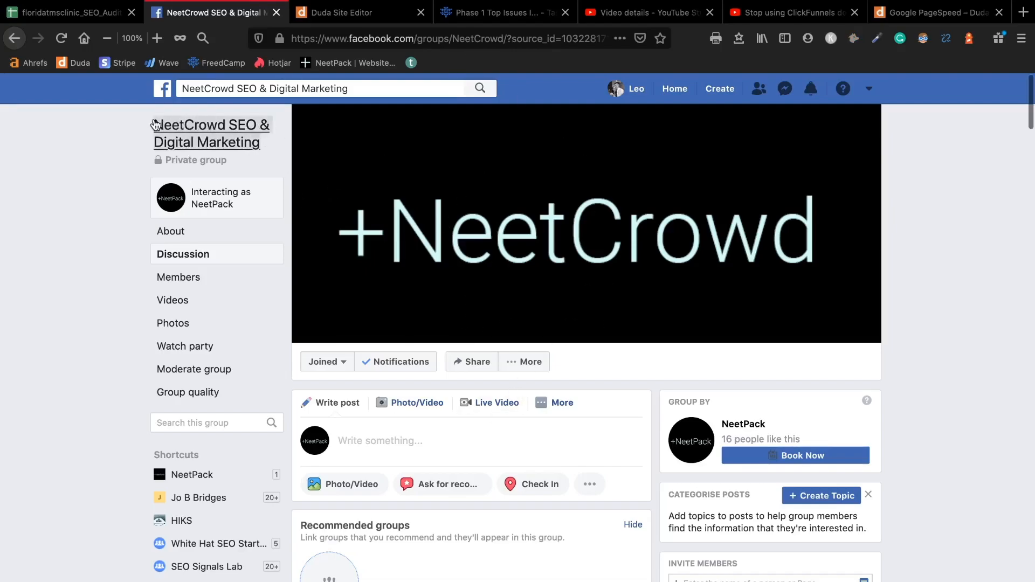
scroll(446, 307, down, 3)
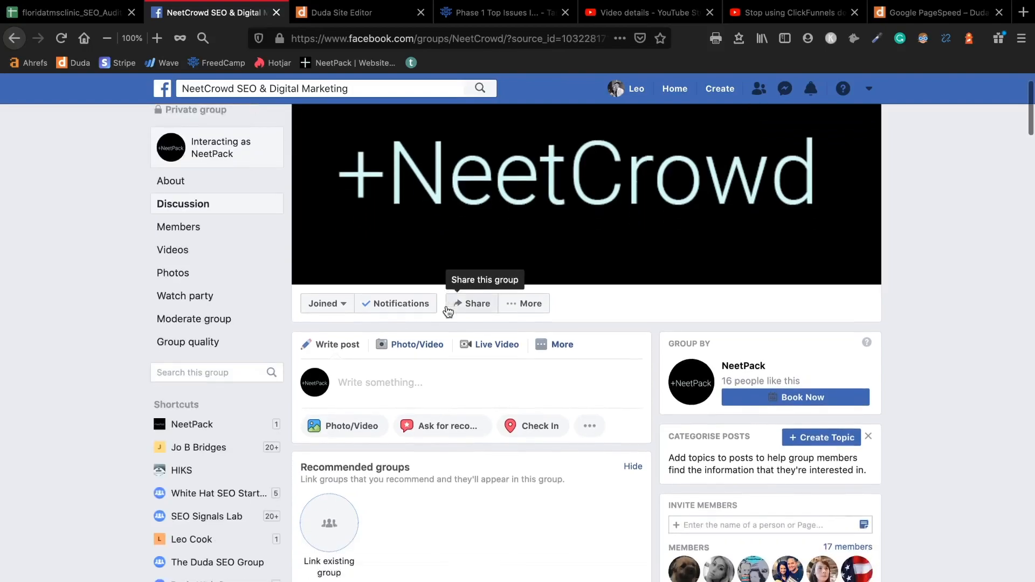
Switch to the floridatmsclinic_SEO_Audit spreadsheet and review its audit checklist from the clinic details through the primary core SEO issues
click(89, 13)
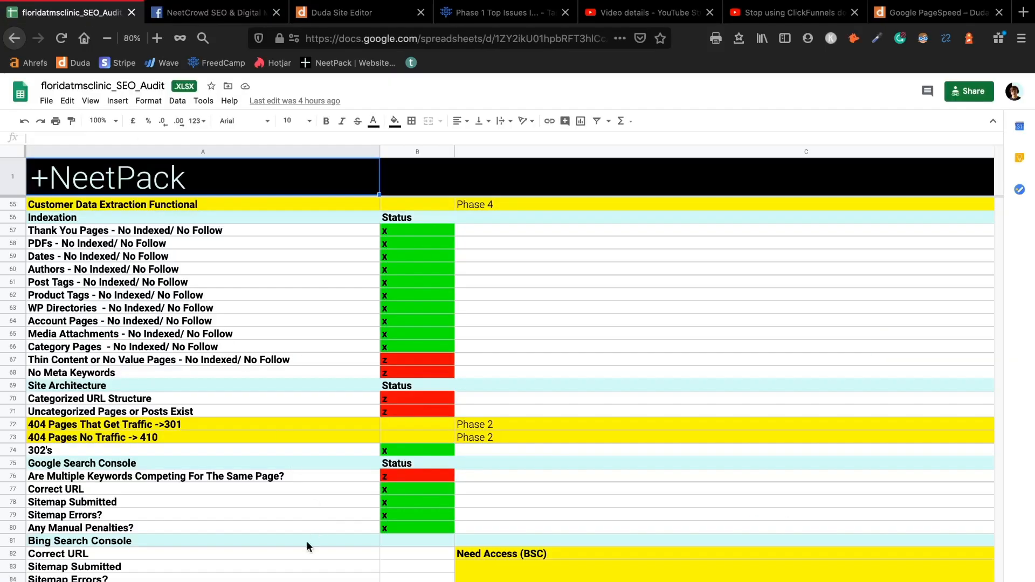
scroll(281, 447, up, 15)
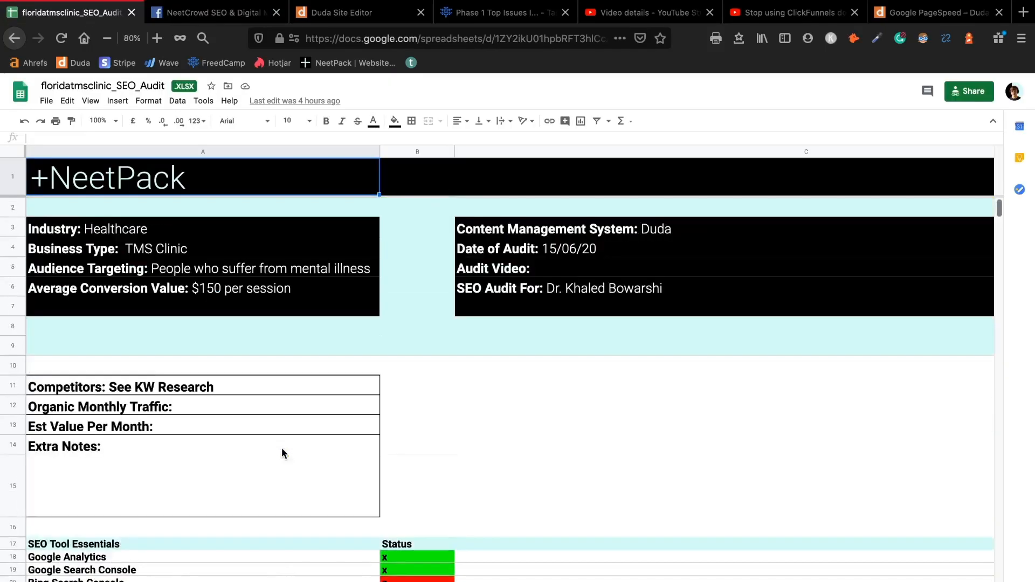
scroll(281, 448, down, 5)
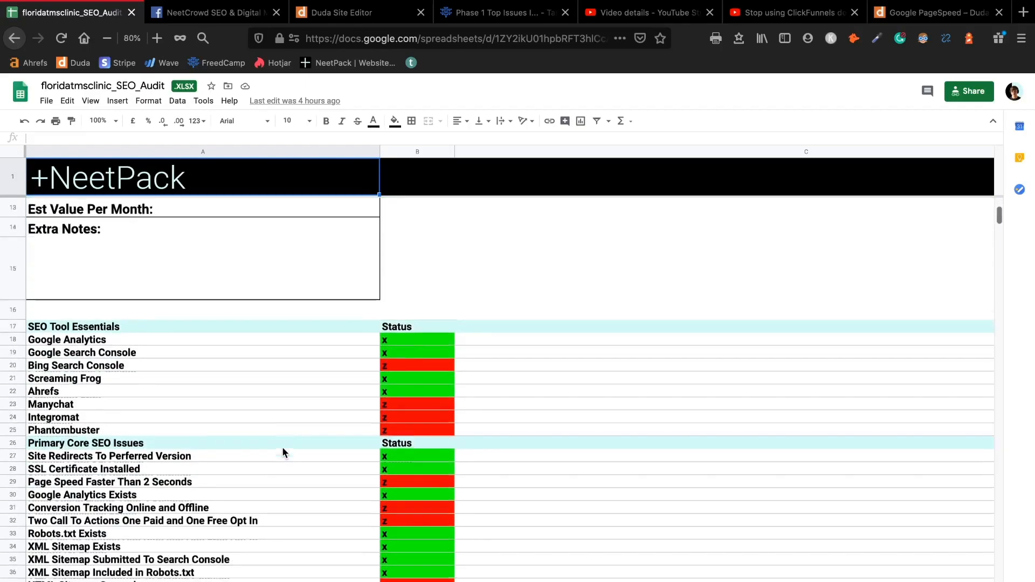
scroll(282, 452, down, 1)
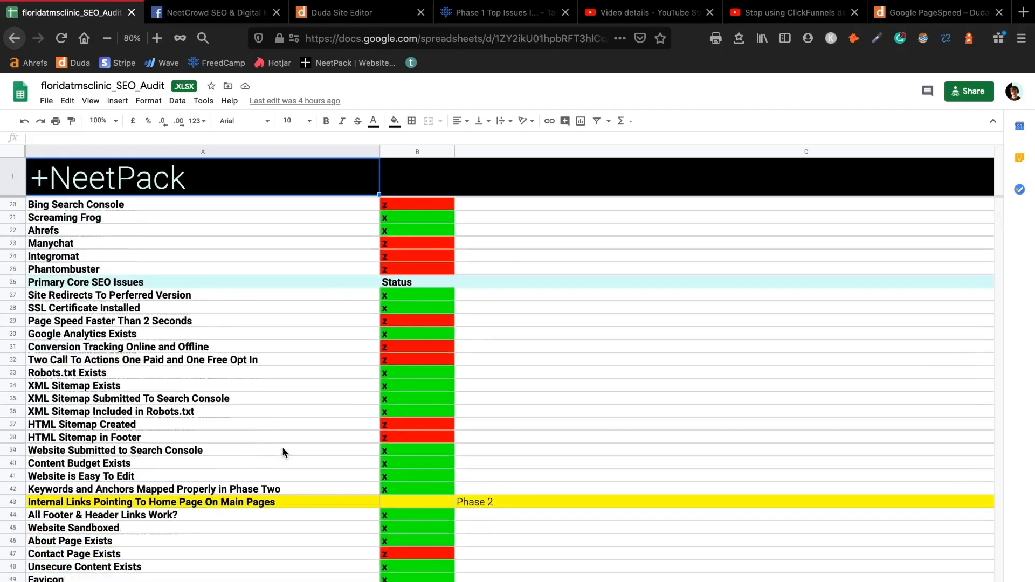
scroll(283, 452, down, 5)
scroll(282, 452, down, 8)
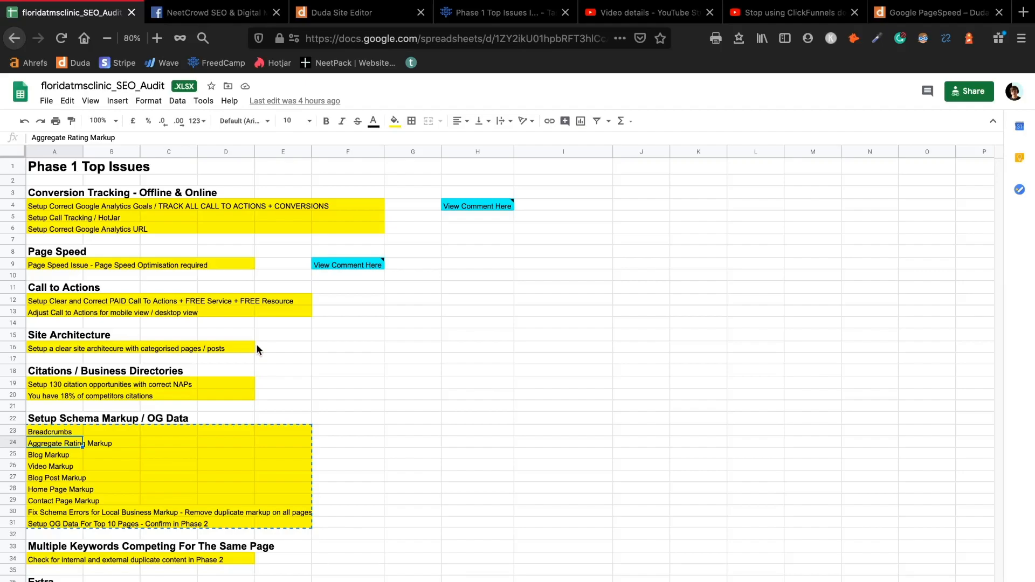
Examine the Phase 1 Top Issues sheet, from conversion tracking and page speed to schema markup
scroll(254, 333, down, 1)
scroll(254, 333, right, 2)
scroll(254, 334, up, 1)
scroll(253, 333, left, 2)
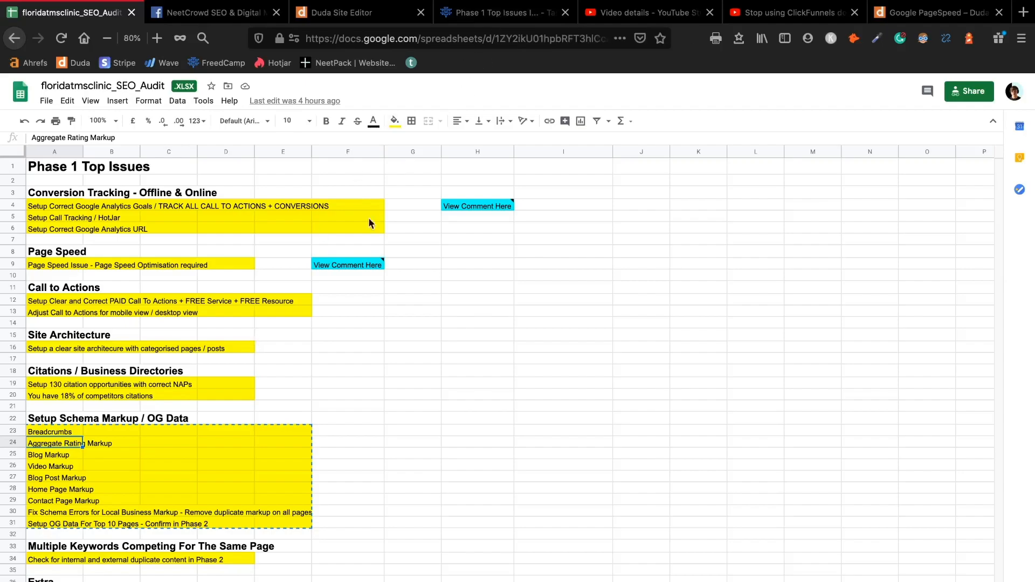
View the YouTube channel's home page with its SEO audit uploads, and the new-member welcome post in the NeetCrowd Facebook group
click(501, 12)
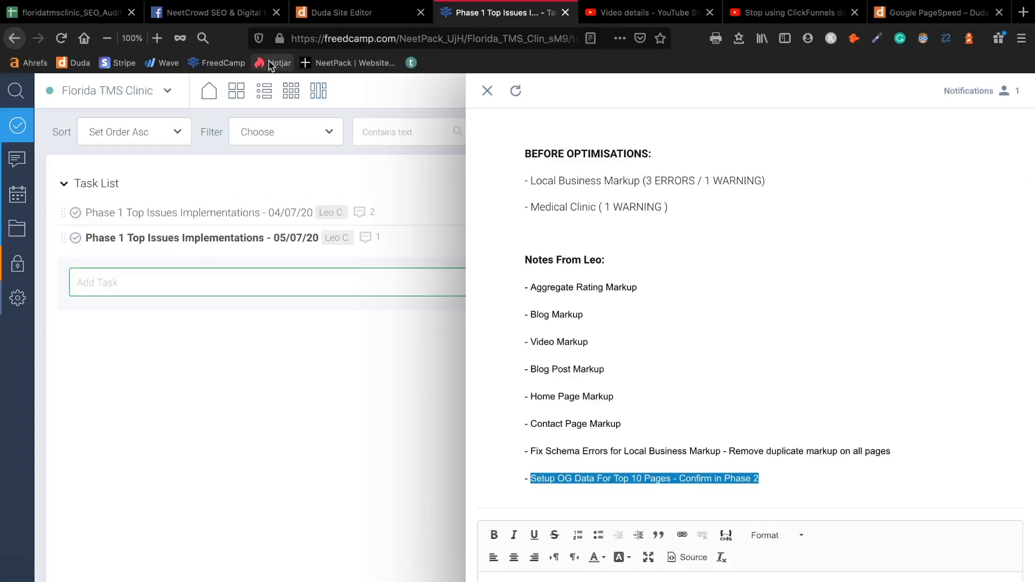
click(780, 15)
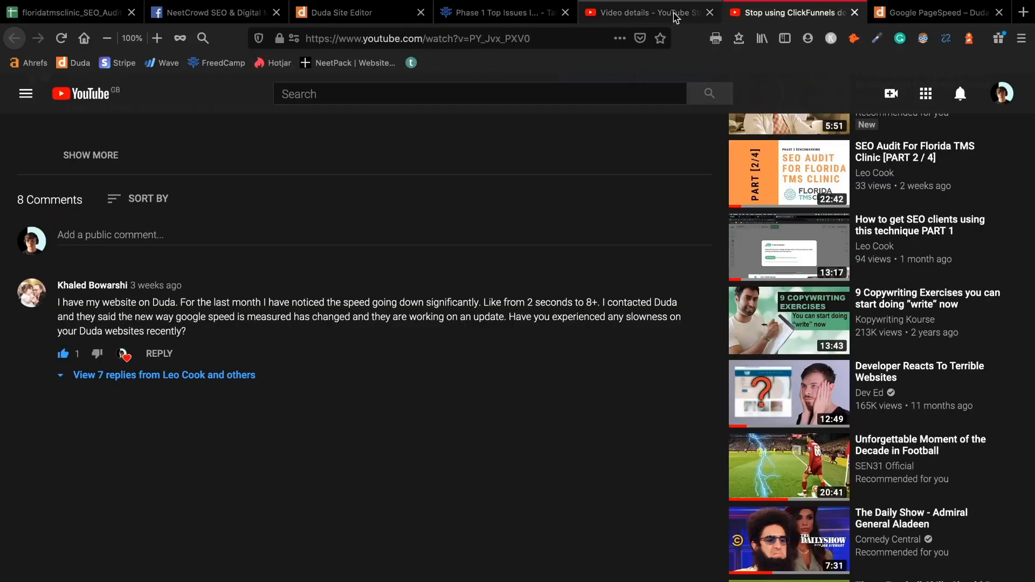
scroll(350, 377, up, 10)
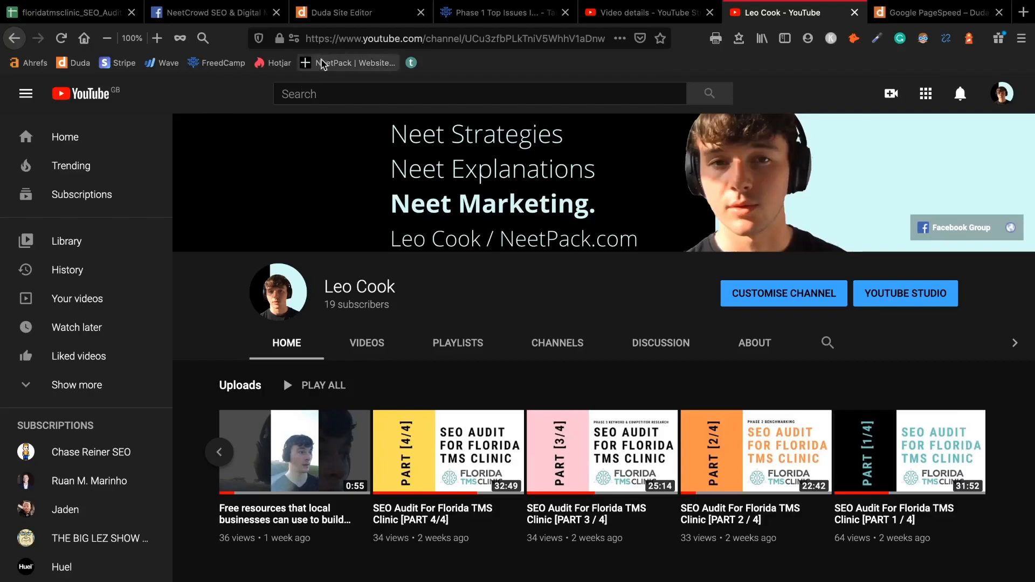
click(215, 21)
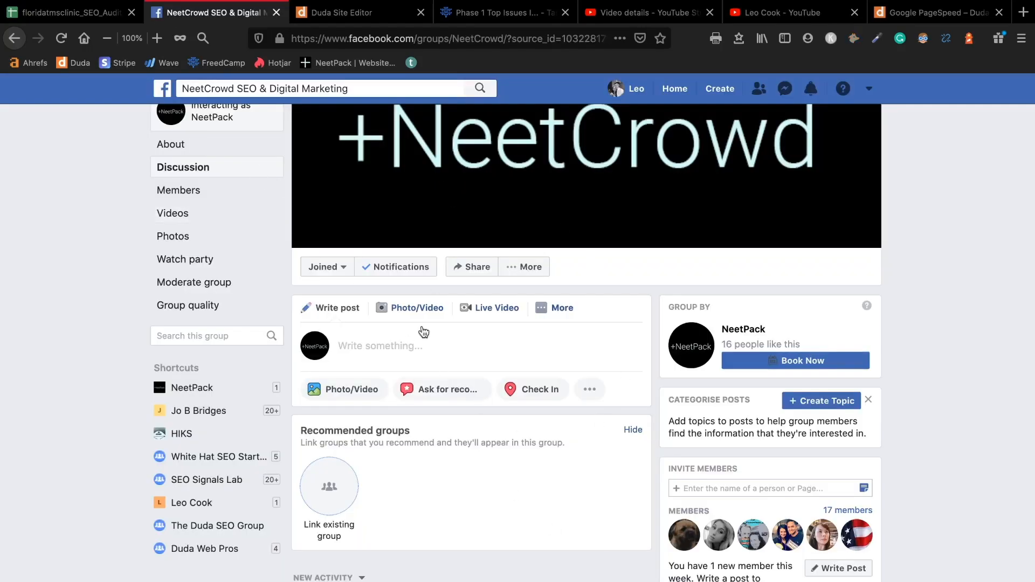
scroll(399, 340, down, 5)
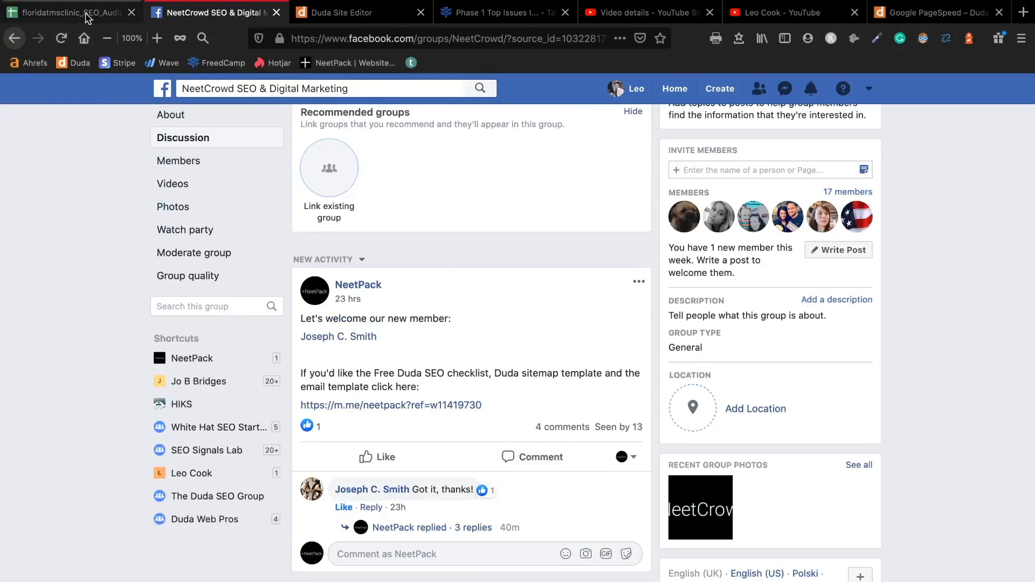
Open the "Phase 1 Top Issues Implementations - 04/07/20" task in Freedcamp and review its Page Speed Optimisations notes
click(377, 14)
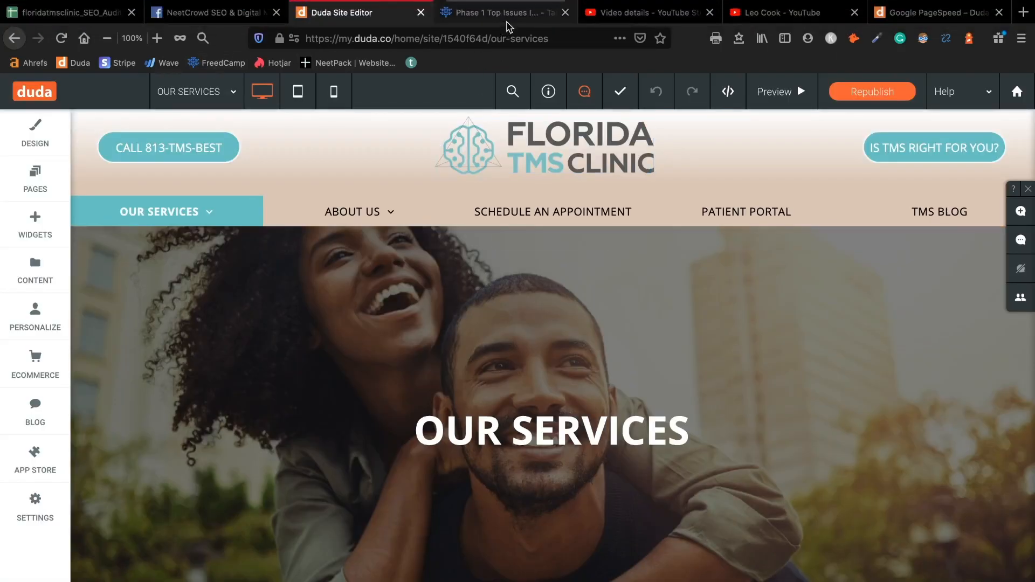
click(483, 13)
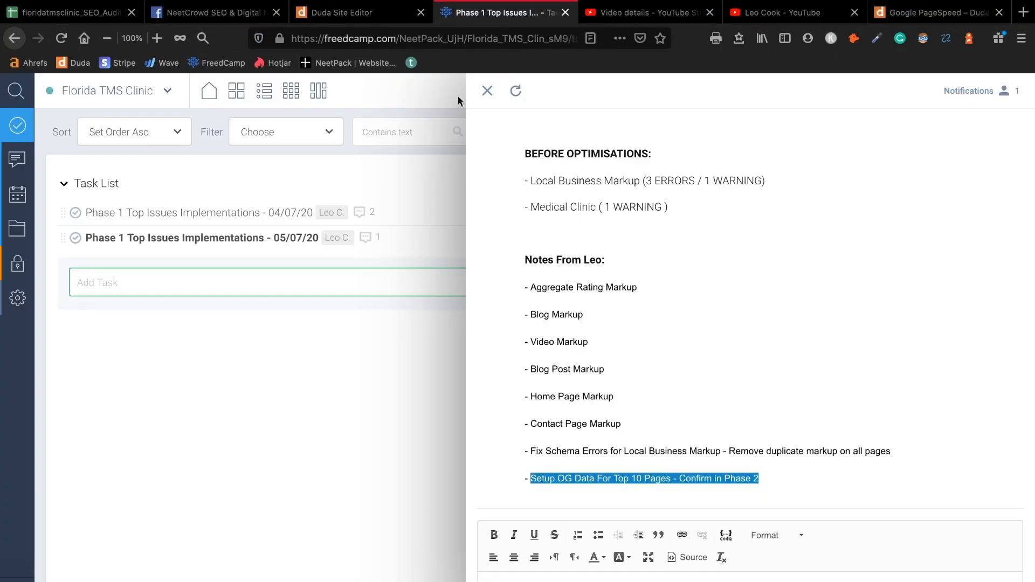
click(234, 214)
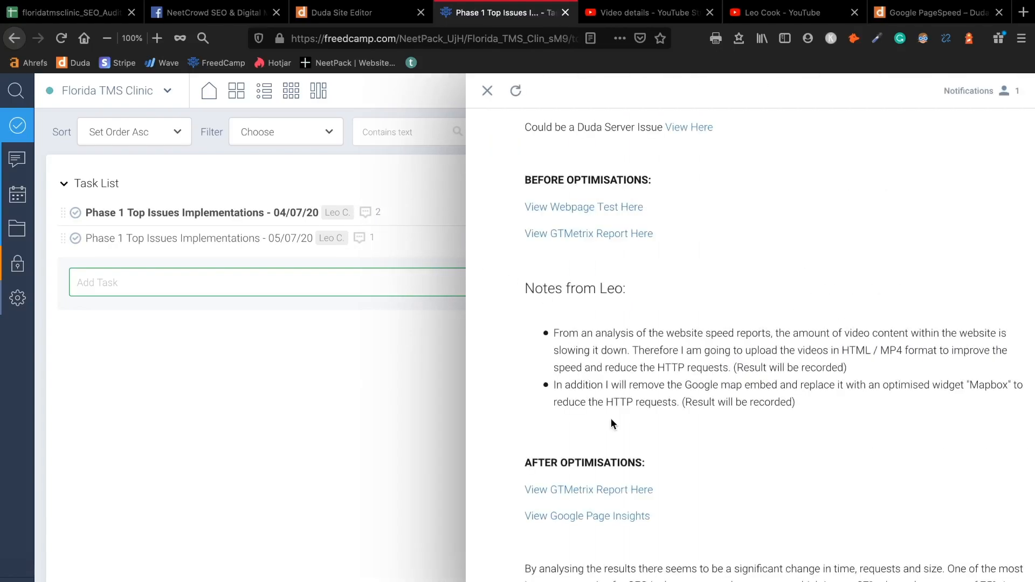
scroll(610, 419, down, 2)
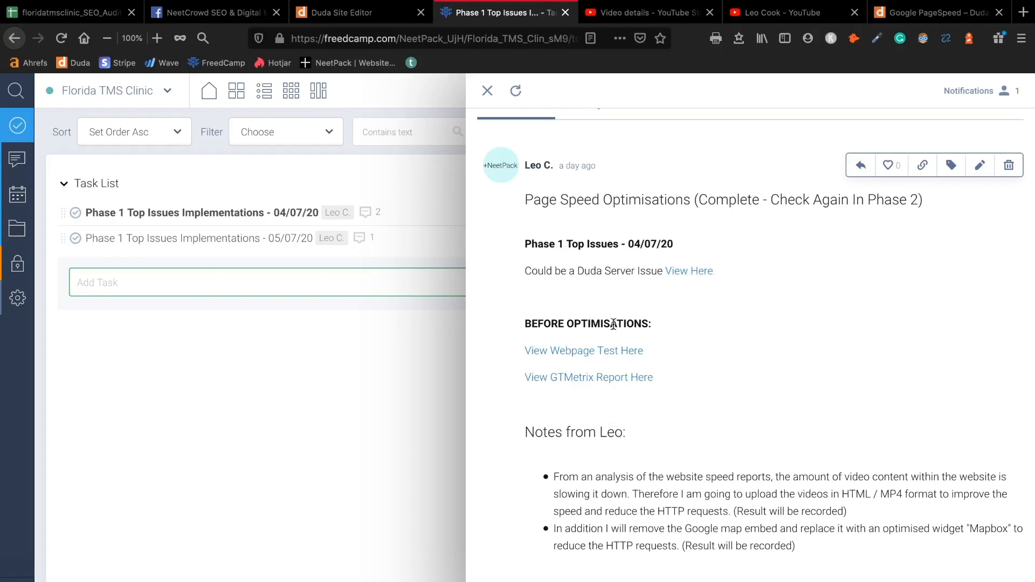
Open the before-optimisations GTmetrix report from the task notes and highlight its PageSpeed Score heading
super+click(578, 386)
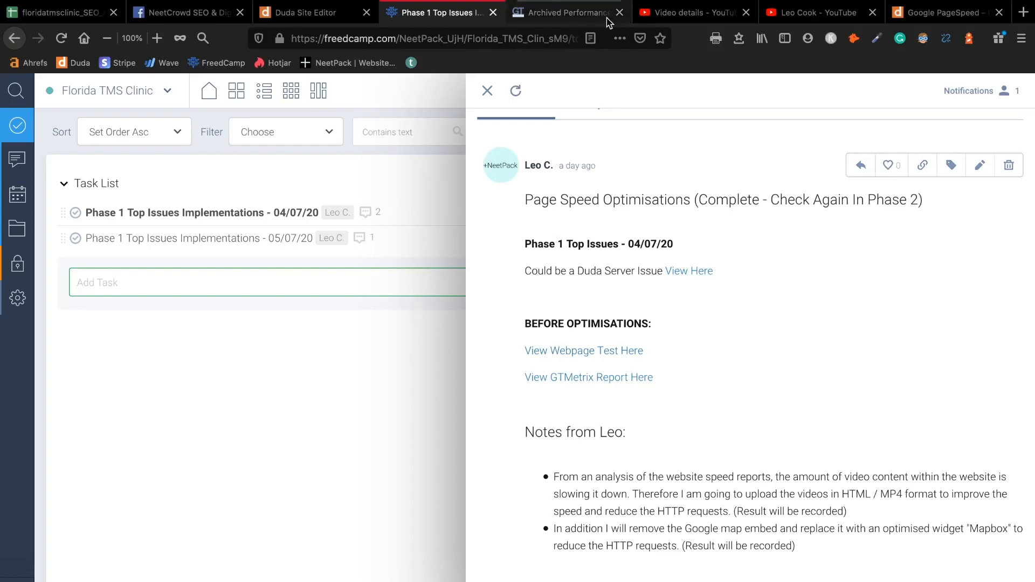
click(587, 18)
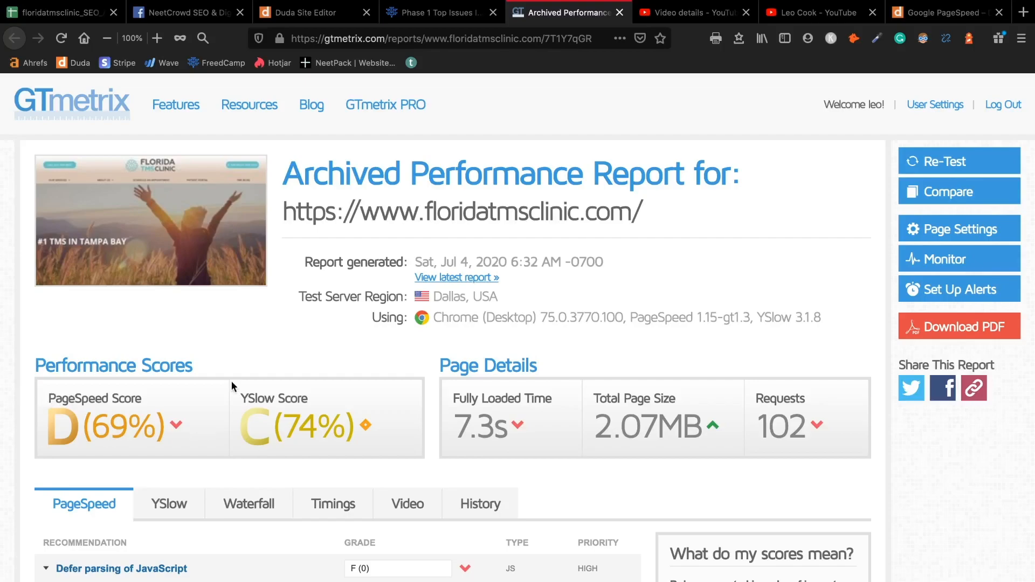
drag(183, 387, 38, 399)
click(46, 393)
click(151, 395)
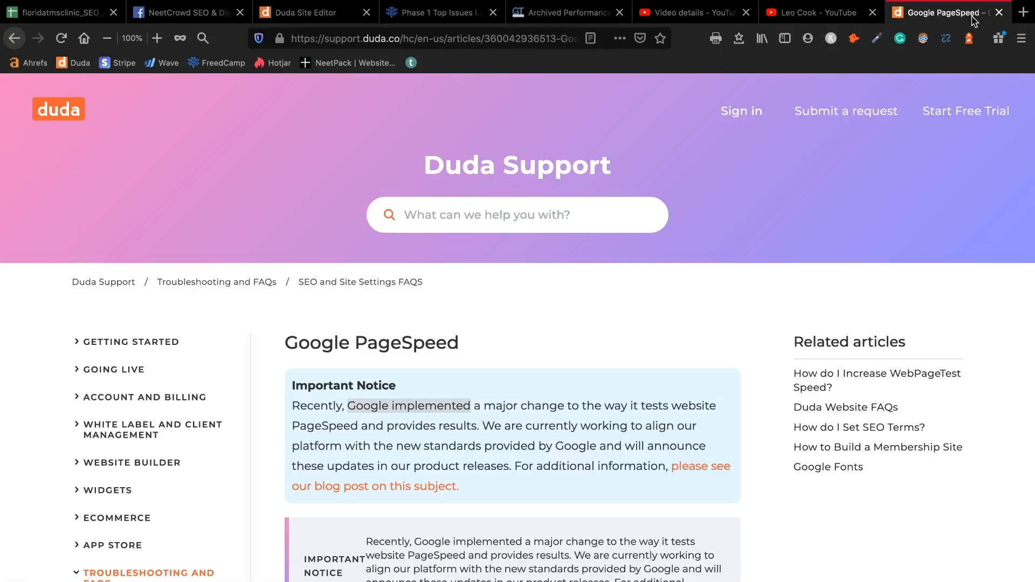
click(973, 20)
click(561, 38)
key(BackSpace)
text(google page s)
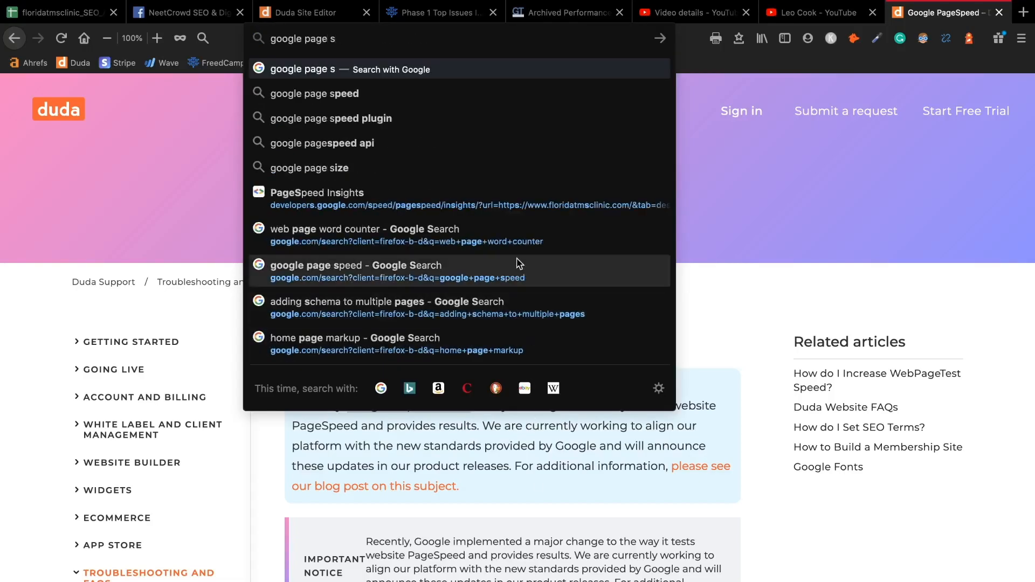
click(447, 194)
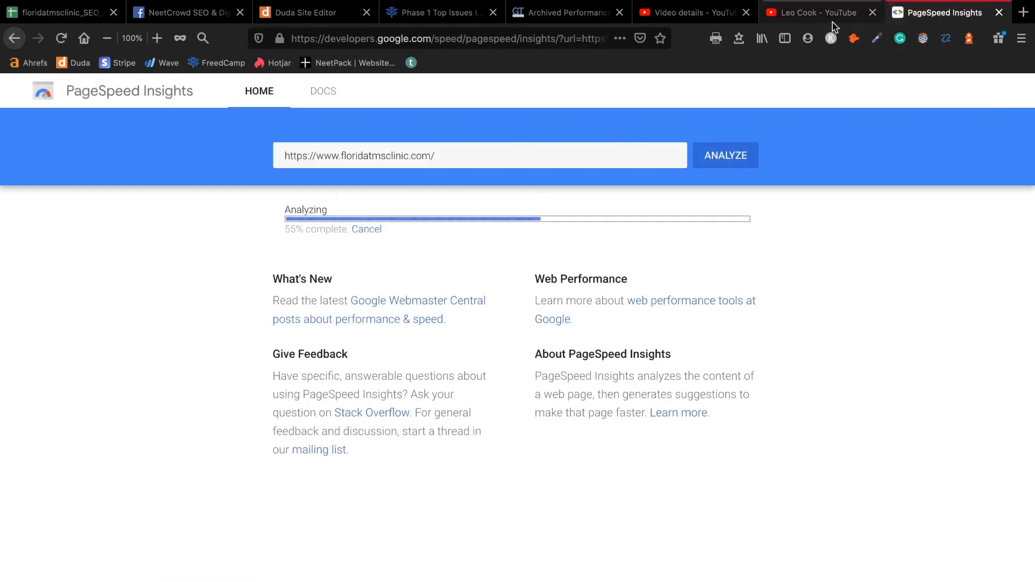
click(820, 12)
Return to the GTmetrix report and examine its PageSpeed score, fully loaded time and number of requests
click(547, 15)
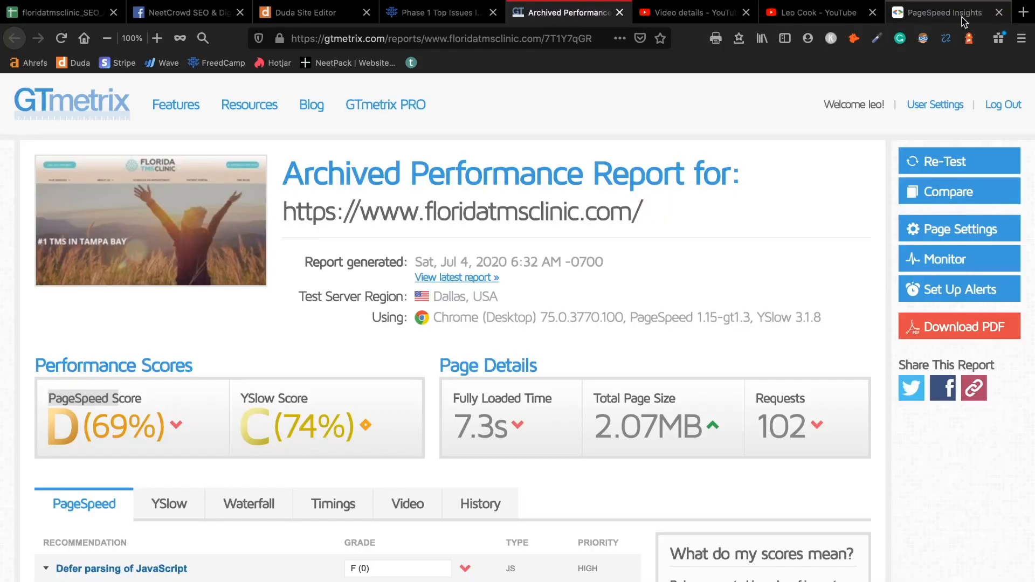
mouse_move(176, 432)
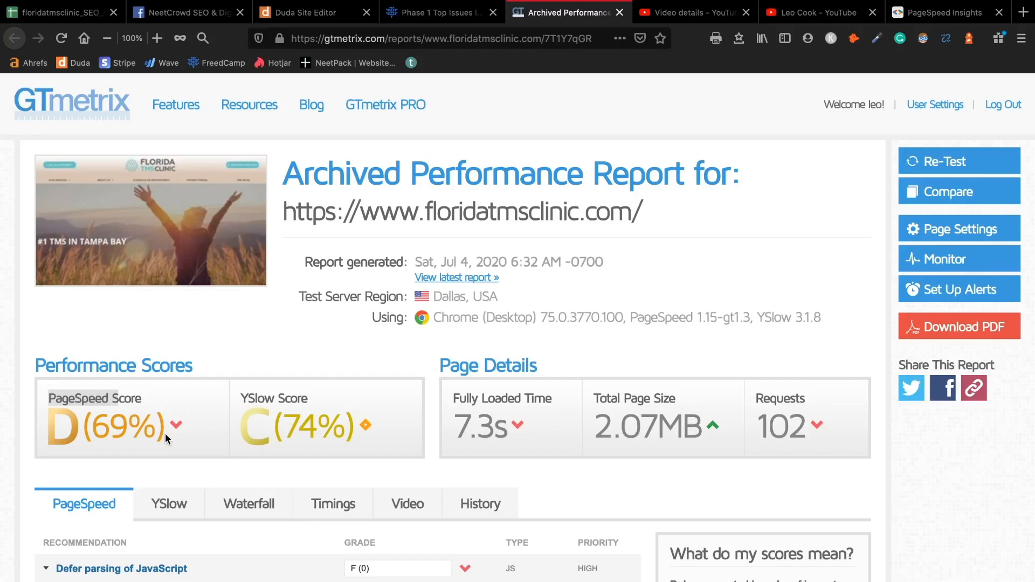
click(165, 432)
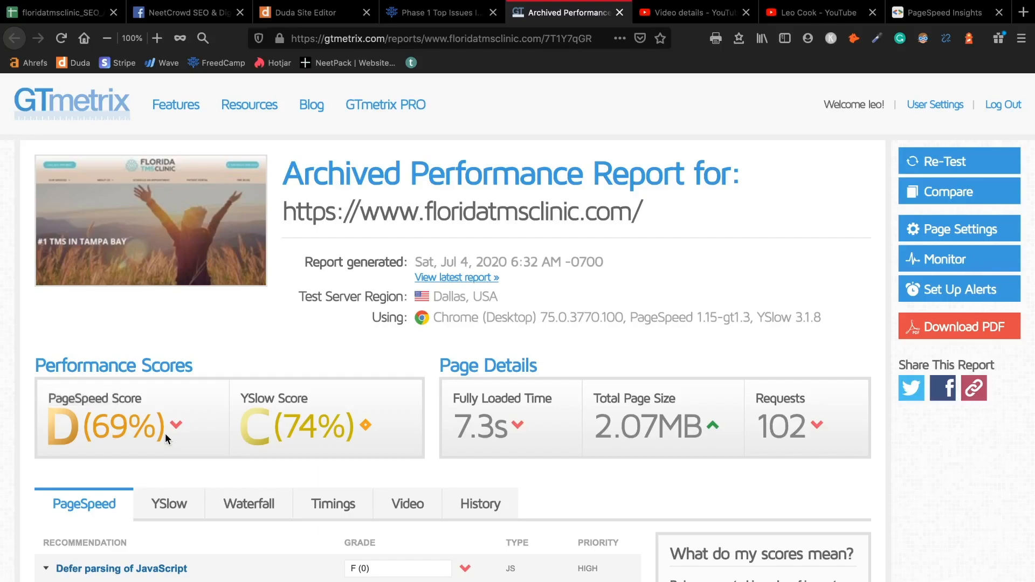
drag(46, 424, 178, 431)
drag(454, 429, 506, 430)
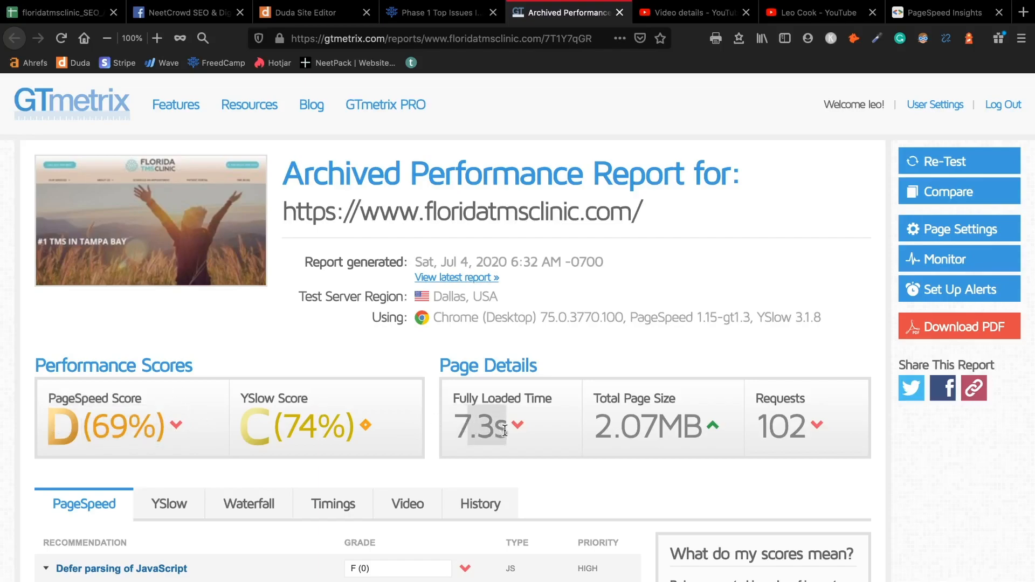
drag(756, 427, 859, 434)
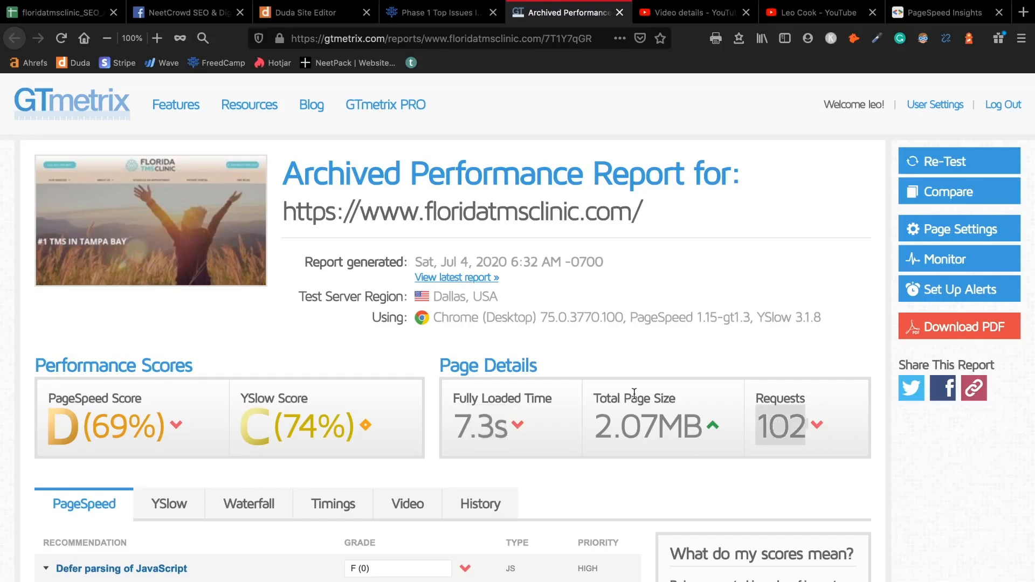
Look through the report's PageSpeed recommendations and compare them with the YSlow recommendations
scroll(286, 393, down, 15)
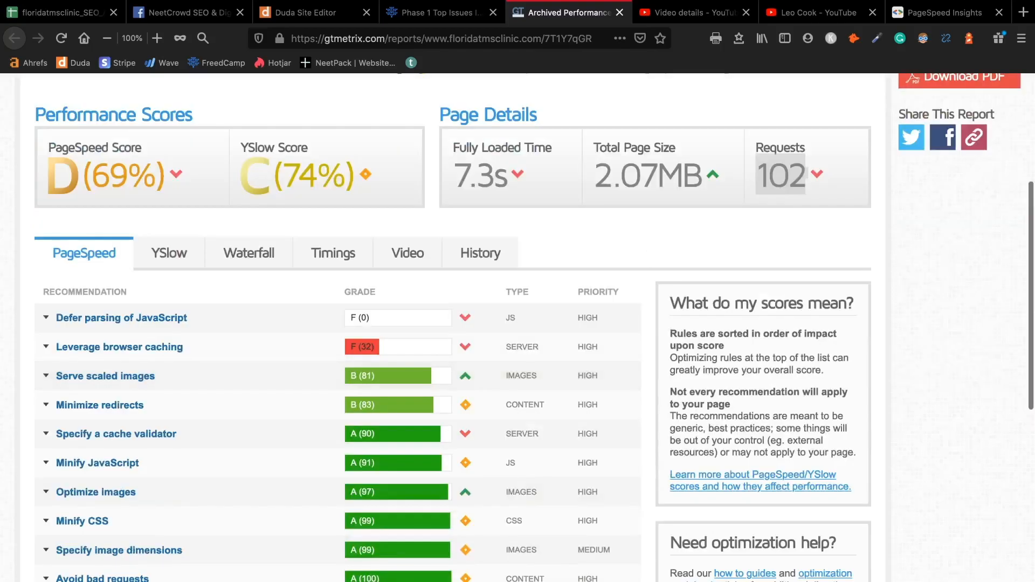
scroll(286, 393, up, 15)
scroll(404, 399, down, 5)
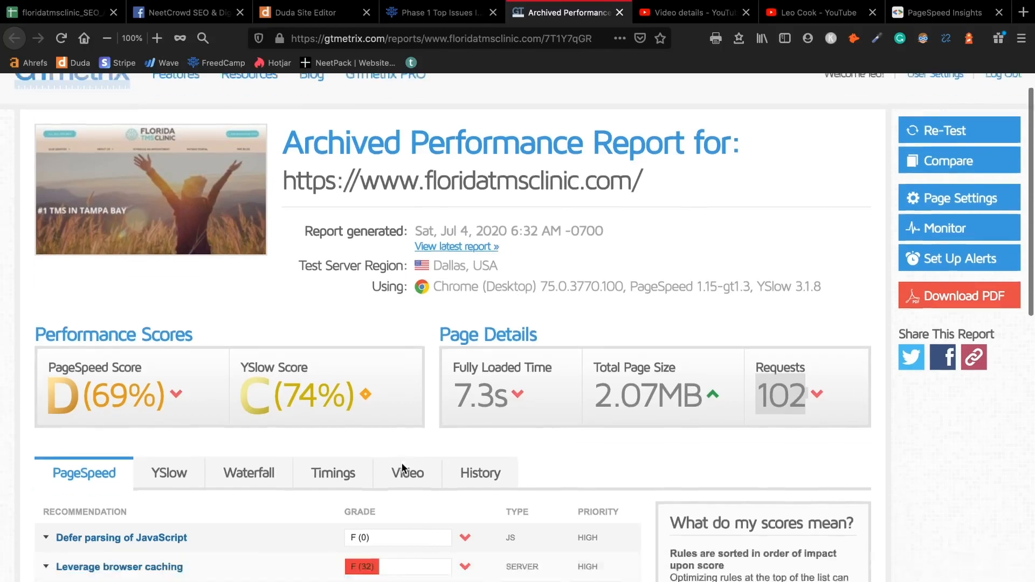
click(176, 313)
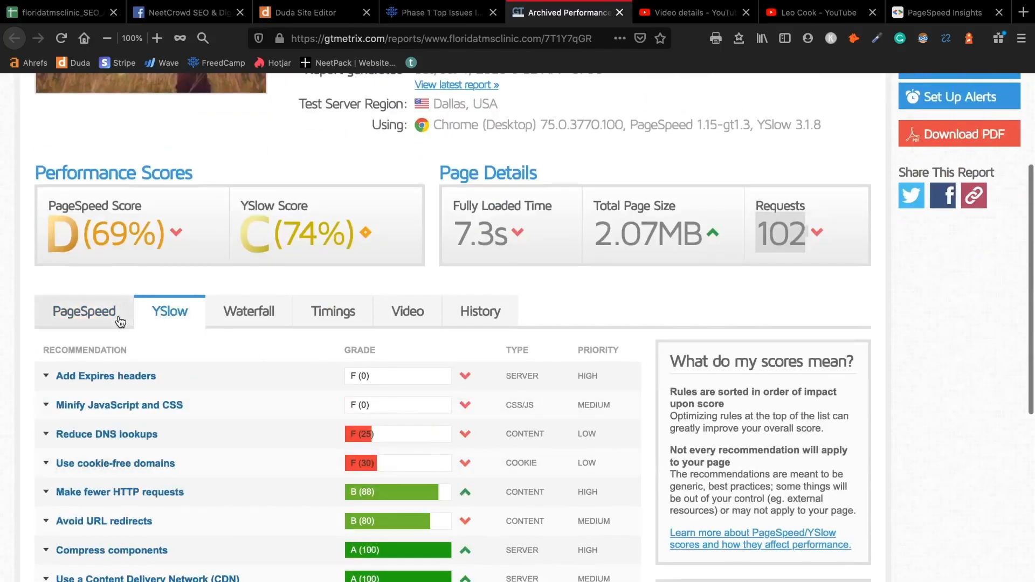
click(83, 311)
Expand the "Defer parsing of JavaScript" recommendation and highlight its list of script URLs
click(203, 390)
click(203, 390)
click(204, 392)
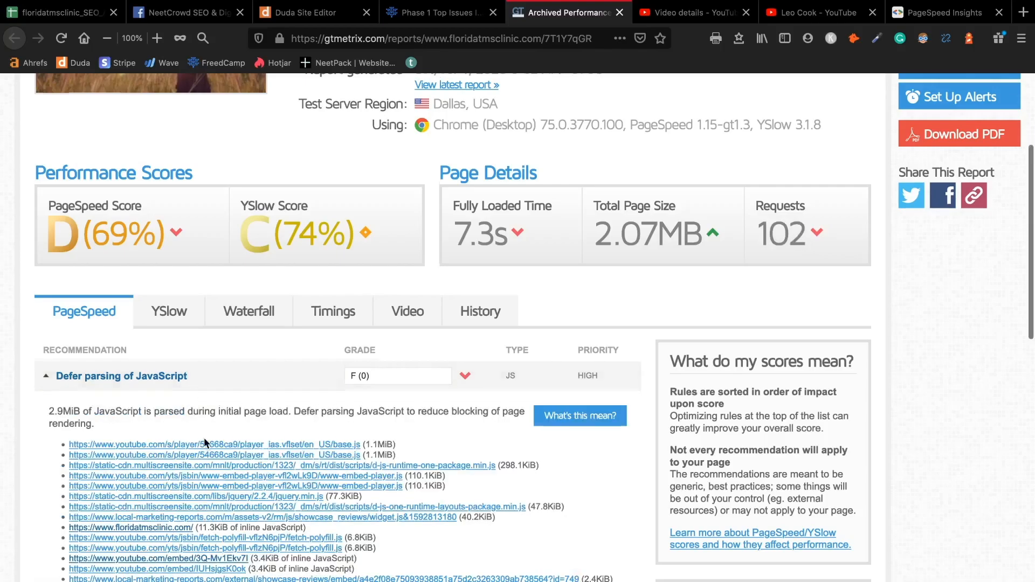
scroll(205, 439, down, 4)
click(205, 444)
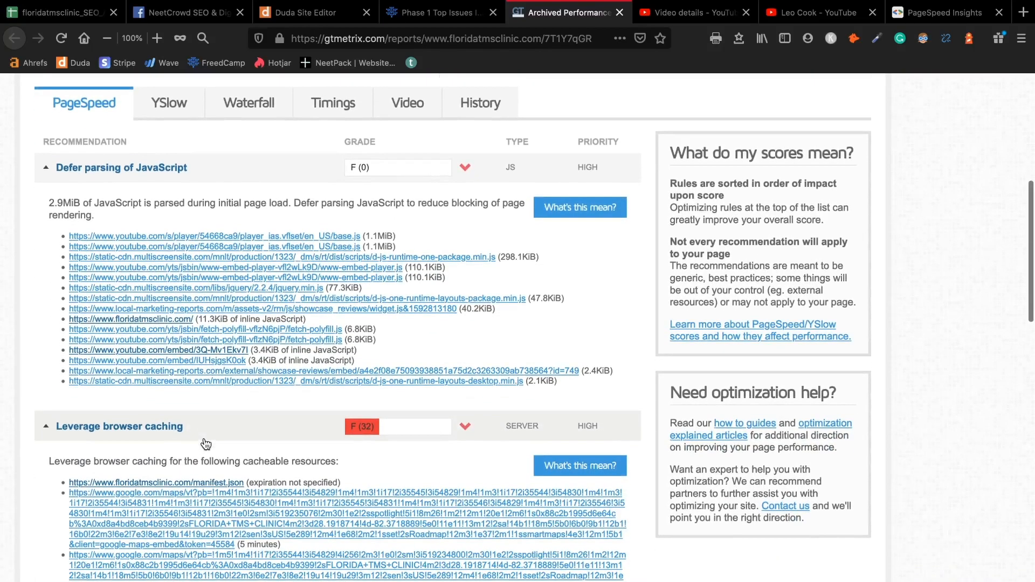
click(205, 443)
scroll(203, 452, up, 1)
drag(60, 305, 463, 451)
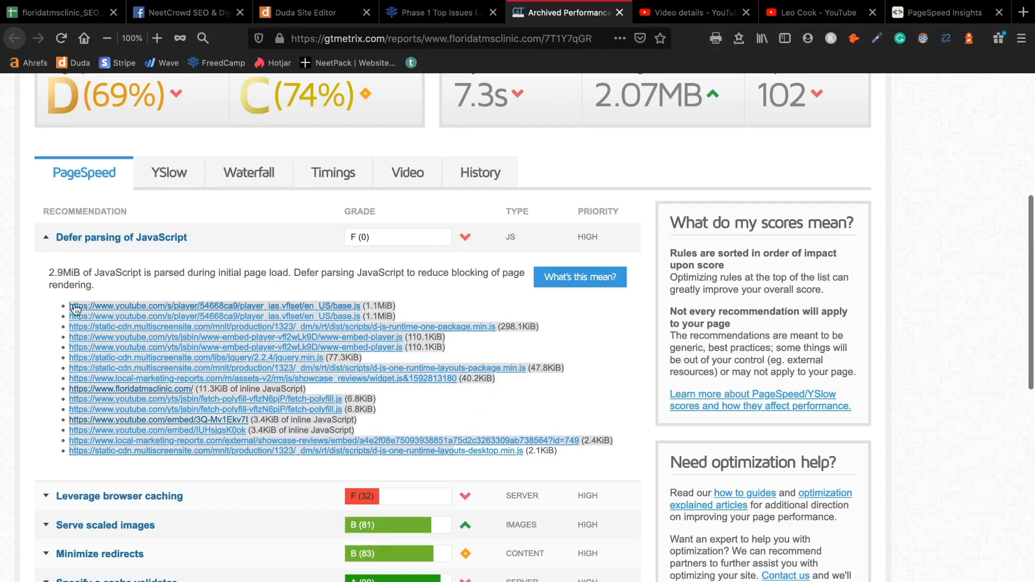
click(44, 305)
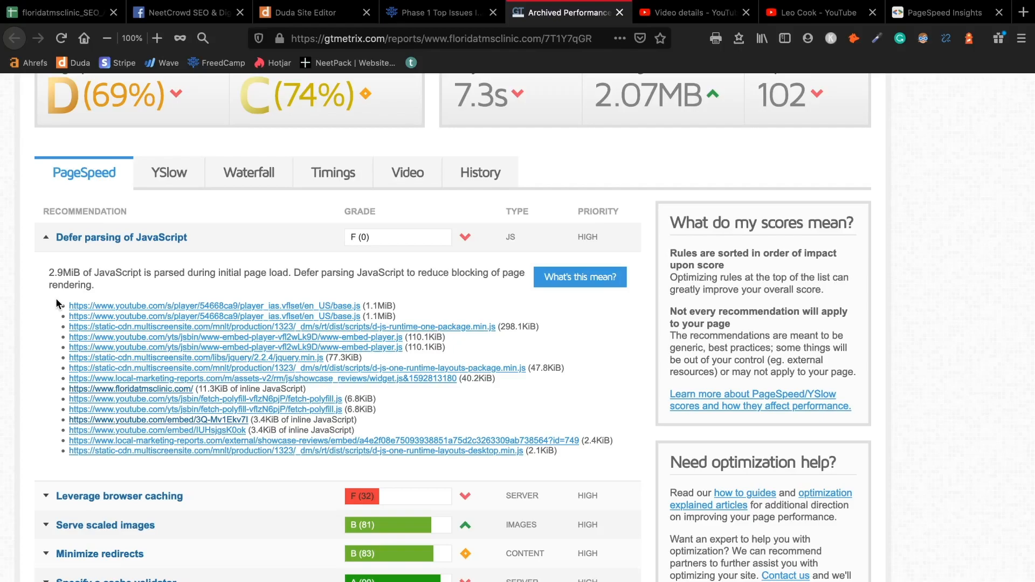
Highlight the report's Requests figure and the first YouTube player script listed under "Defer parsing of JavaScript"
scroll(57, 304, up, 3)
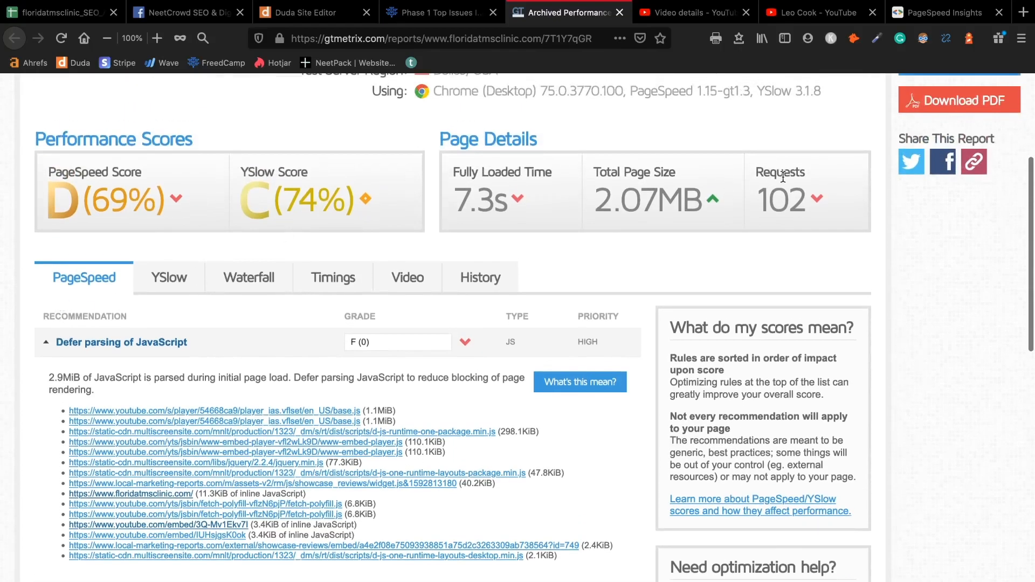
drag(806, 196, 765, 200)
mouse_move(819, 203)
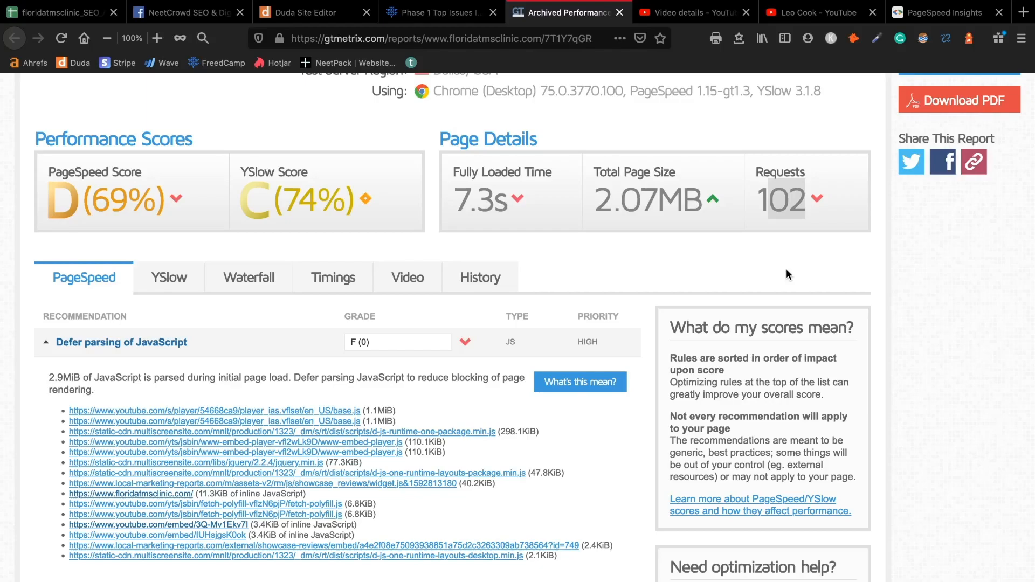
click(807, 197)
drag(807, 196, 761, 196)
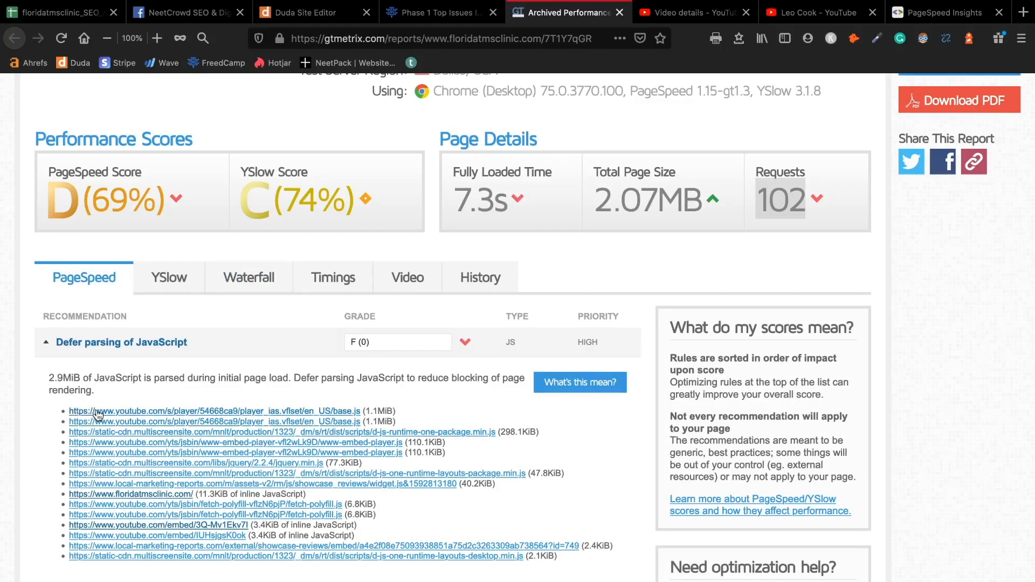
drag(362, 413, 72, 408)
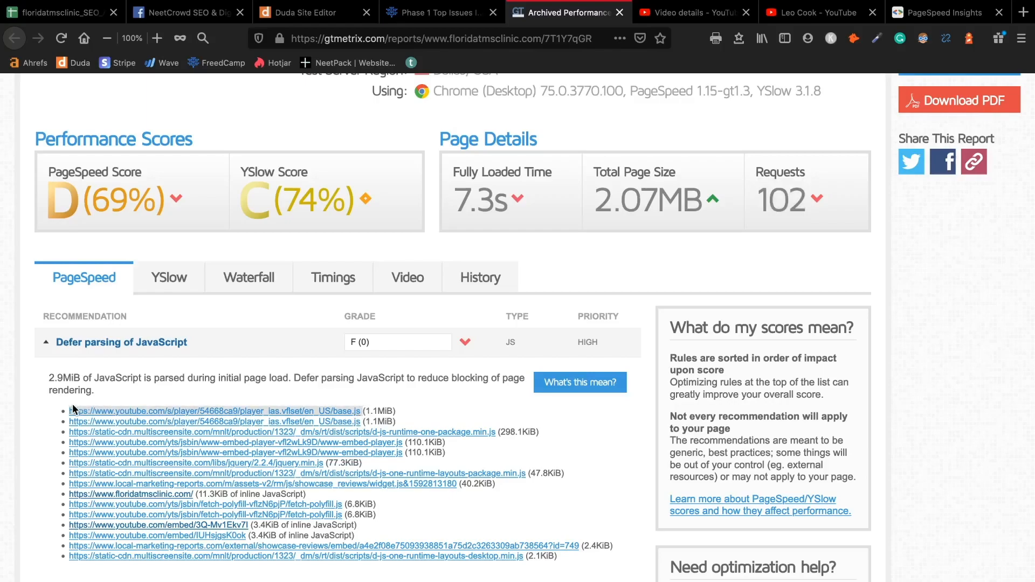
Return to the Freedcamp task and review the speed analysis notes and the after-optimisations section
click(431, 12)
scroll(558, 380, down, 1)
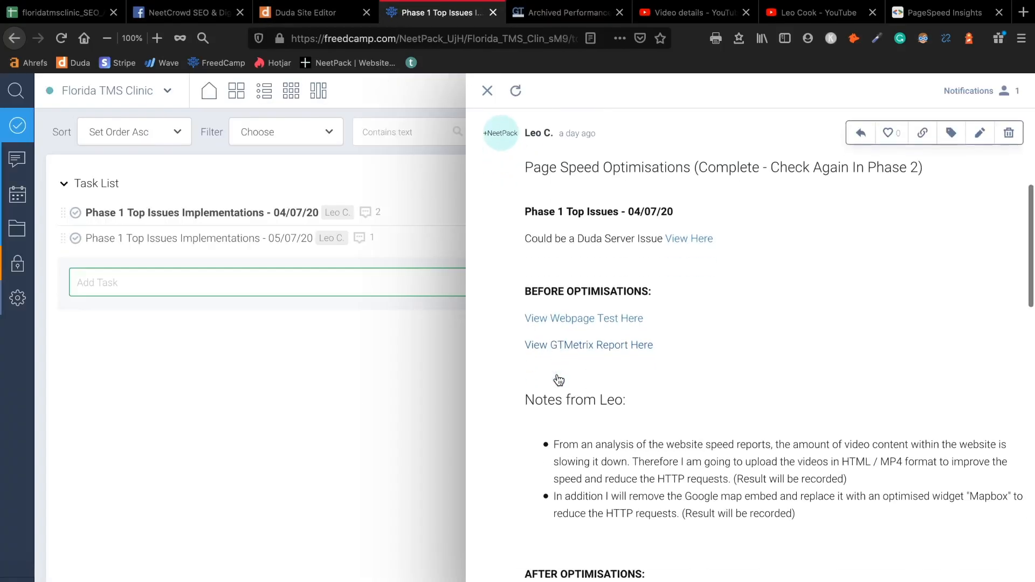
drag(553, 444, 672, 446)
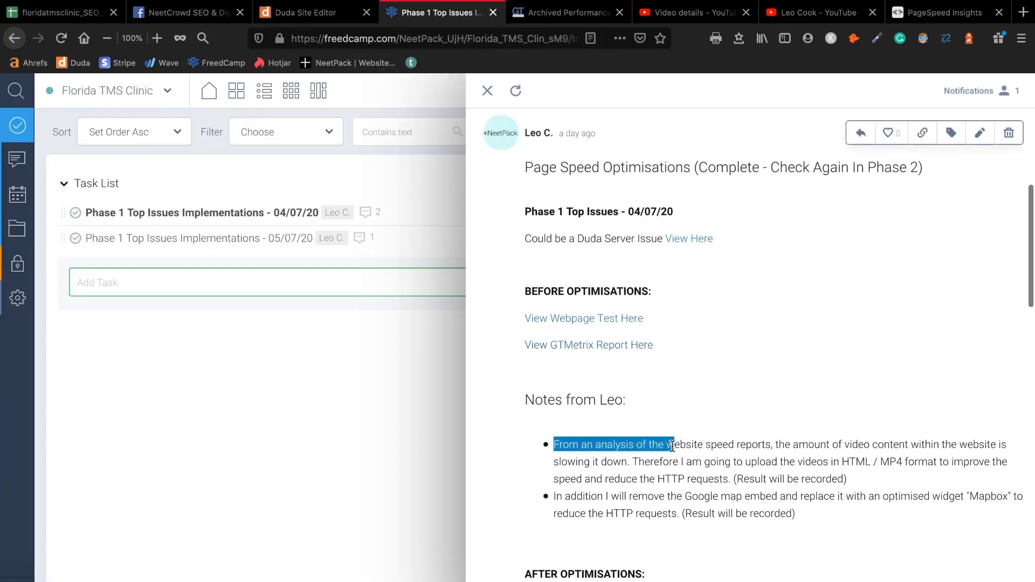
scroll(671, 446, down, 6)
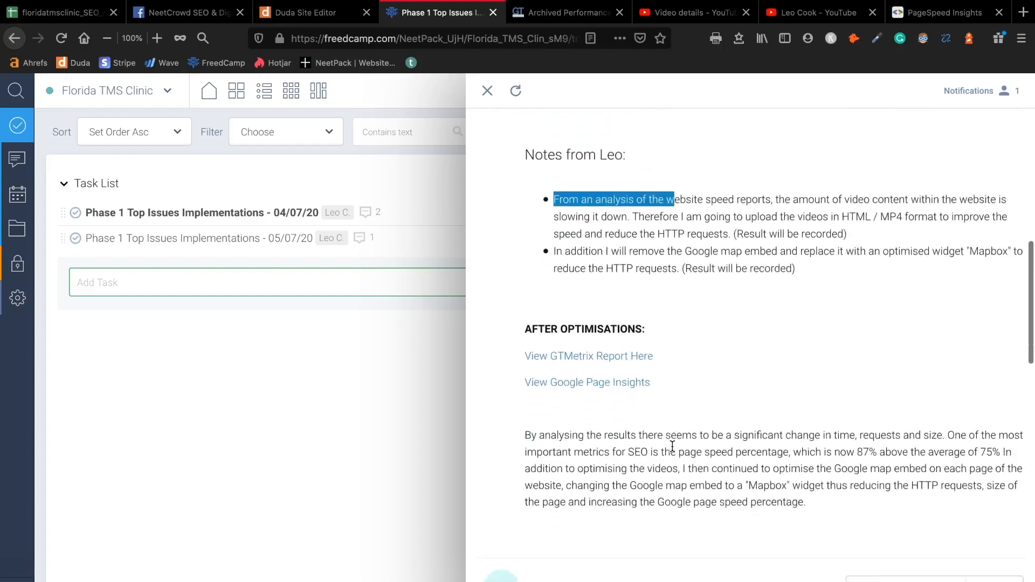
scroll(671, 445, up, 5)
scroll(673, 447, up, 2)
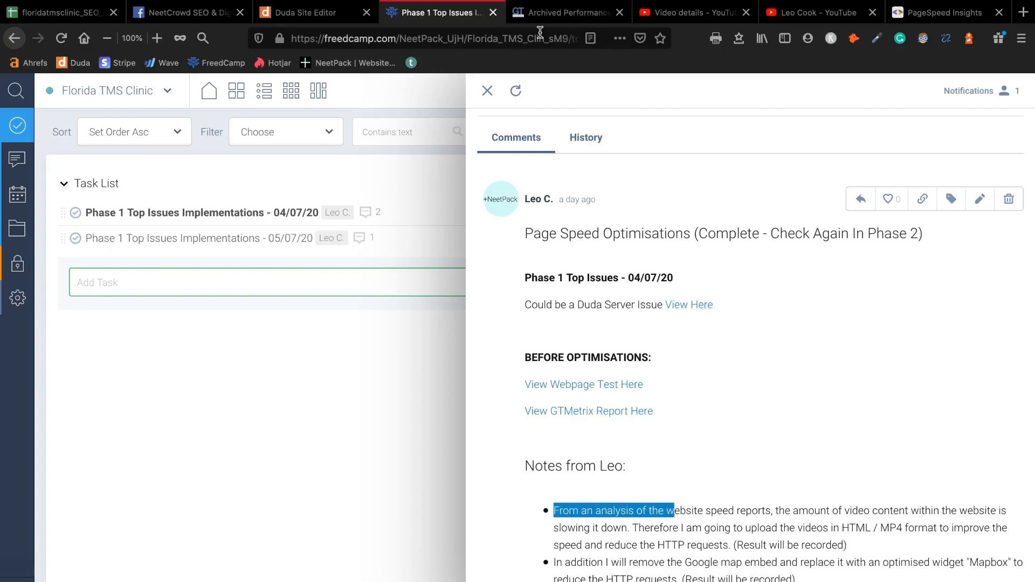
Switch to the Duda site editor and look through the Our Services page for embedded videos
click(316, 12)
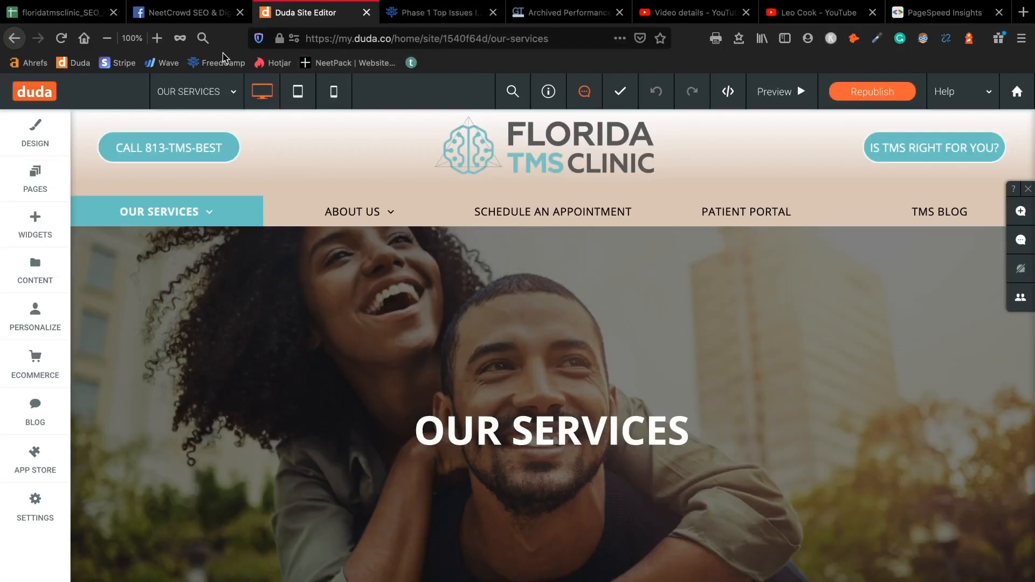
scroll(478, 469, down, 3)
key(ctrl+Up)
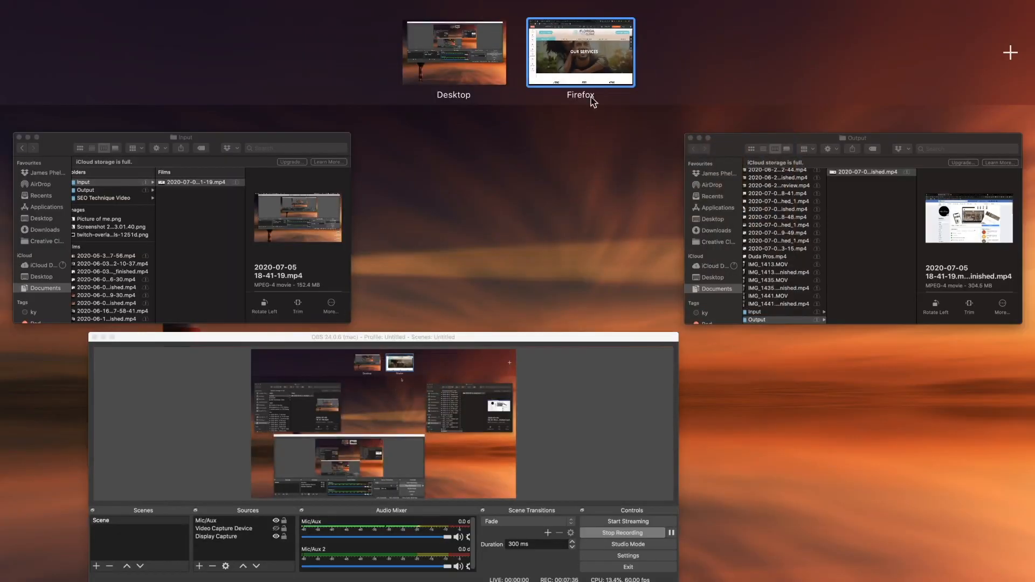
click(581, 64)
scroll(474, 342, down, 8)
click(474, 342)
scroll(474, 343, down, 10)
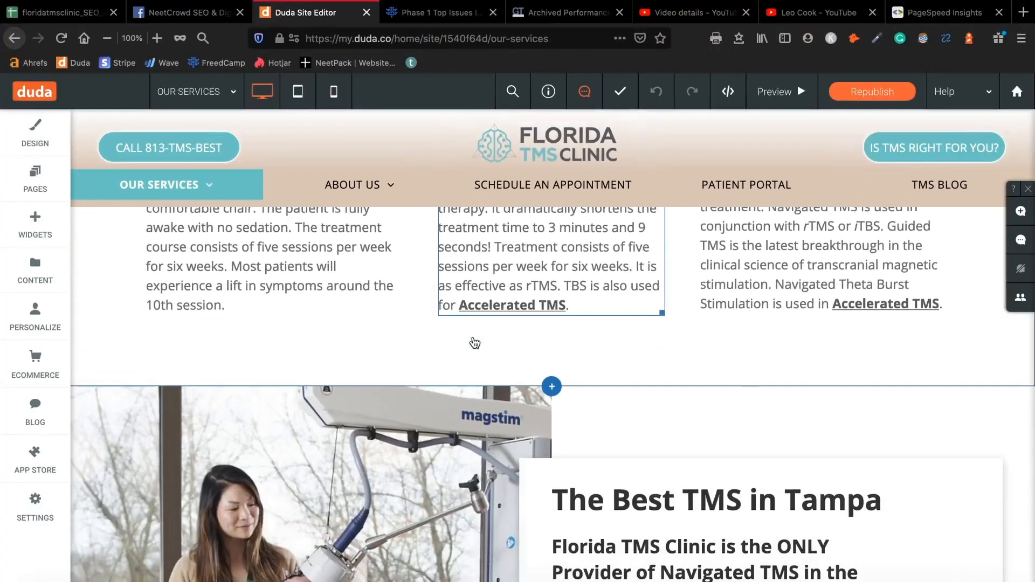
scroll(474, 343, down, 4)
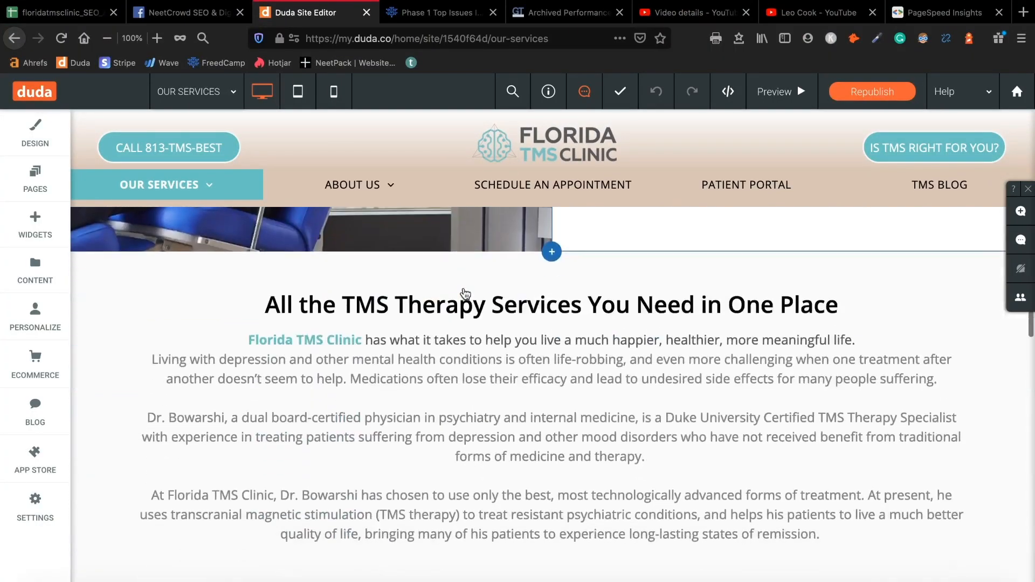
scroll(462, 296, up, 20)
Open the site's Home page for editing and bring up the content settings of its treatment video
click(219, 95)
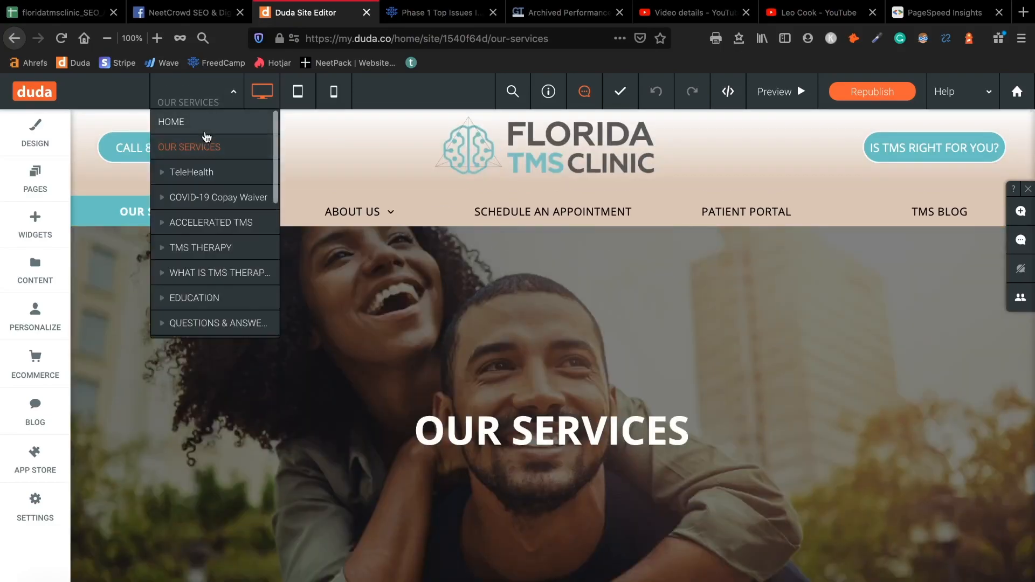
click(204, 129)
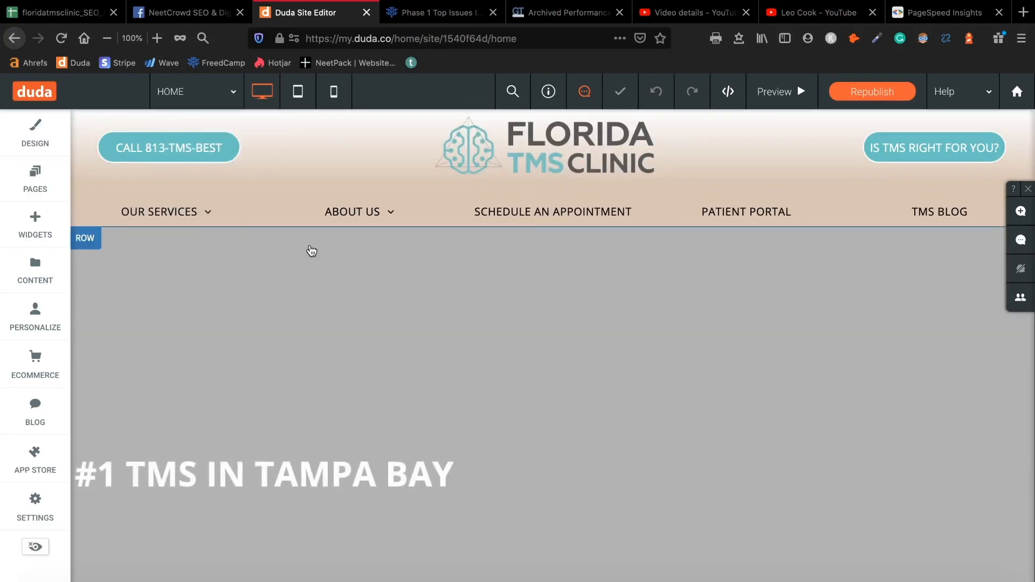
scroll(312, 254, down, 15)
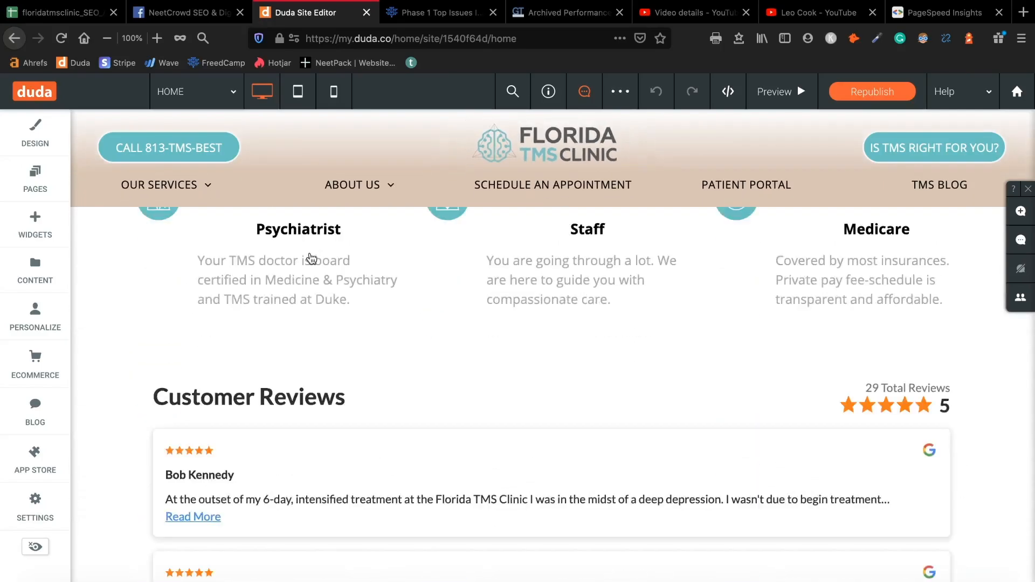
scroll(312, 262, up, 10)
scroll(312, 263, down, 1)
scroll(312, 263, up, 3)
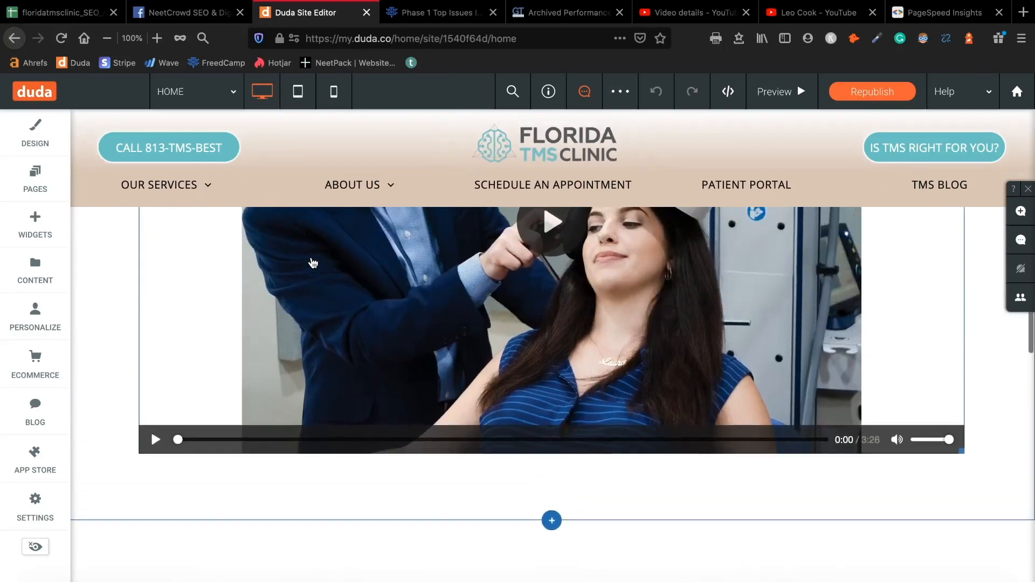
scroll(312, 263, up, 2)
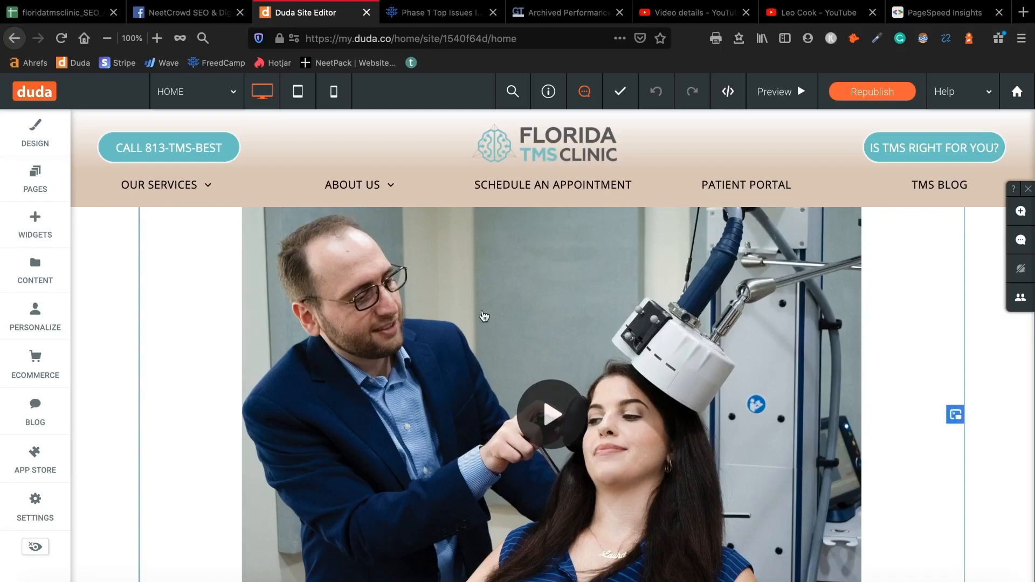
click(484, 317)
scroll(214, 347, down, 1)
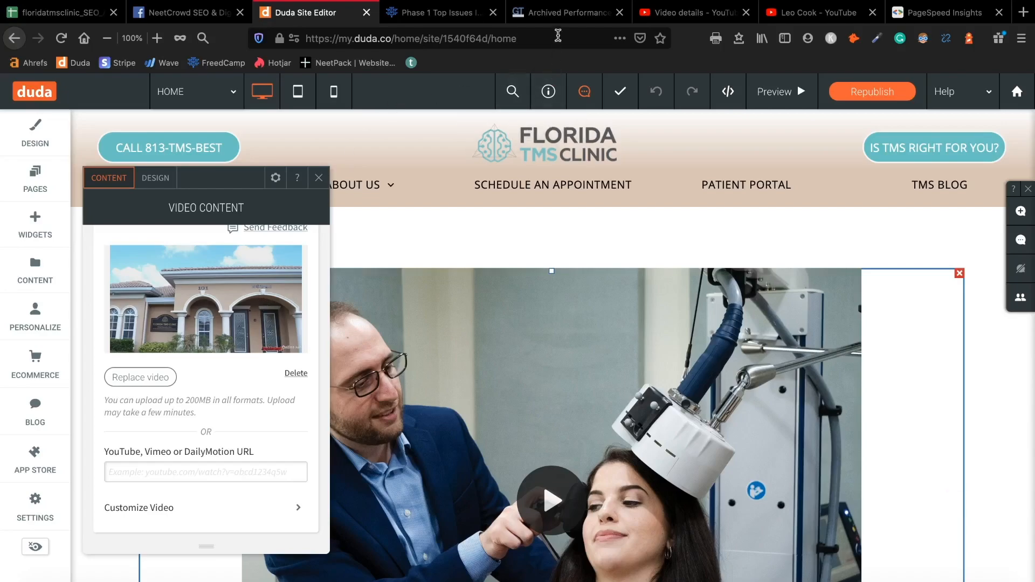
Switch to the before-optimisations GTmetrix report and review its scores and the YouTube scripts under "Defer parsing of JavaScript"
click(566, 12)
scroll(391, 468, down, 1)
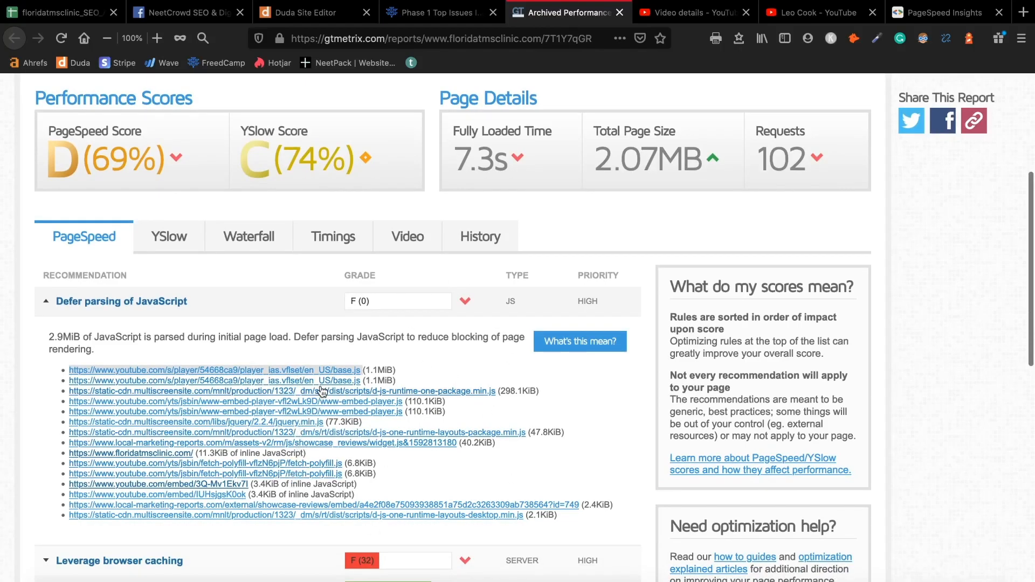
scroll(278, 407, up, 2)
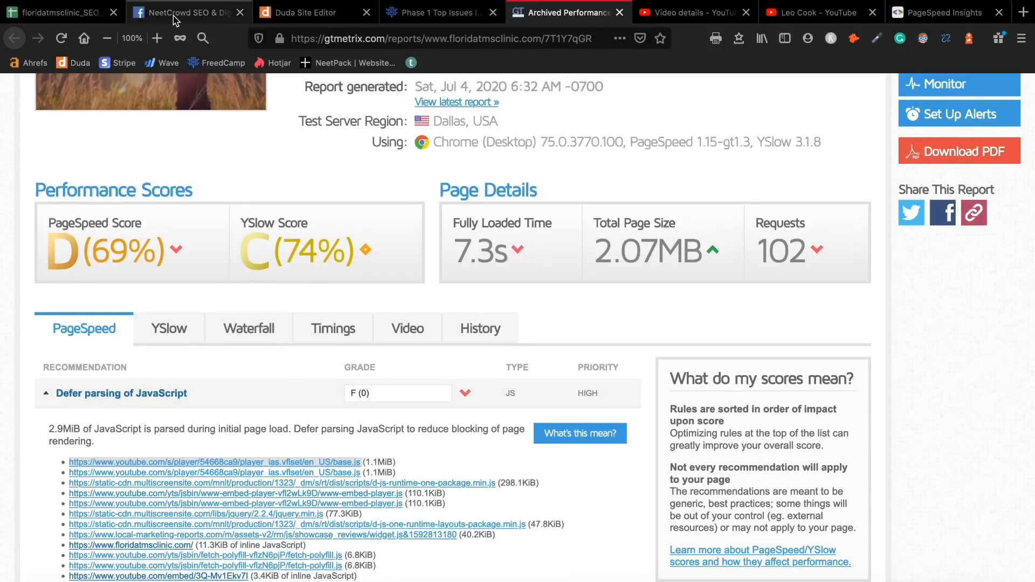
Return to the Duda site editor, look through the Home page's videos and reload the Home page
click(419, 20)
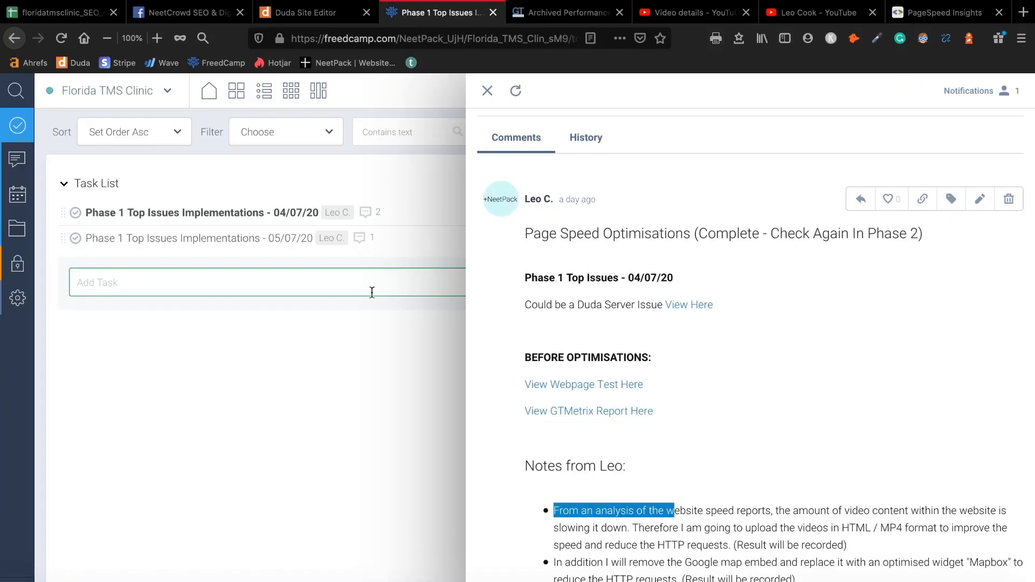
click(293, 18)
scroll(551, 427, down, 10)
scroll(554, 428, up, 6)
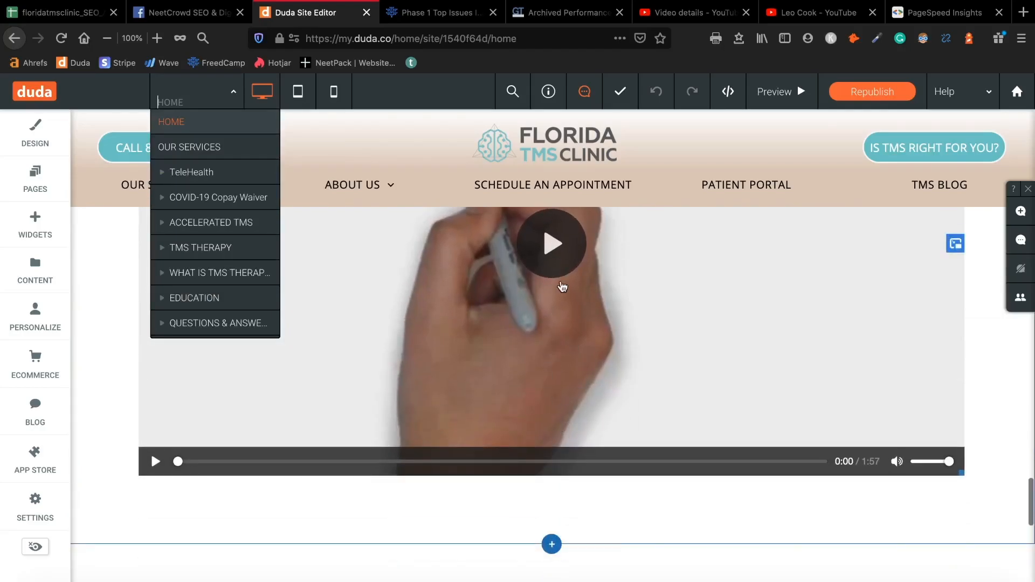
scroll(563, 286, down, 5)
click(171, 121)
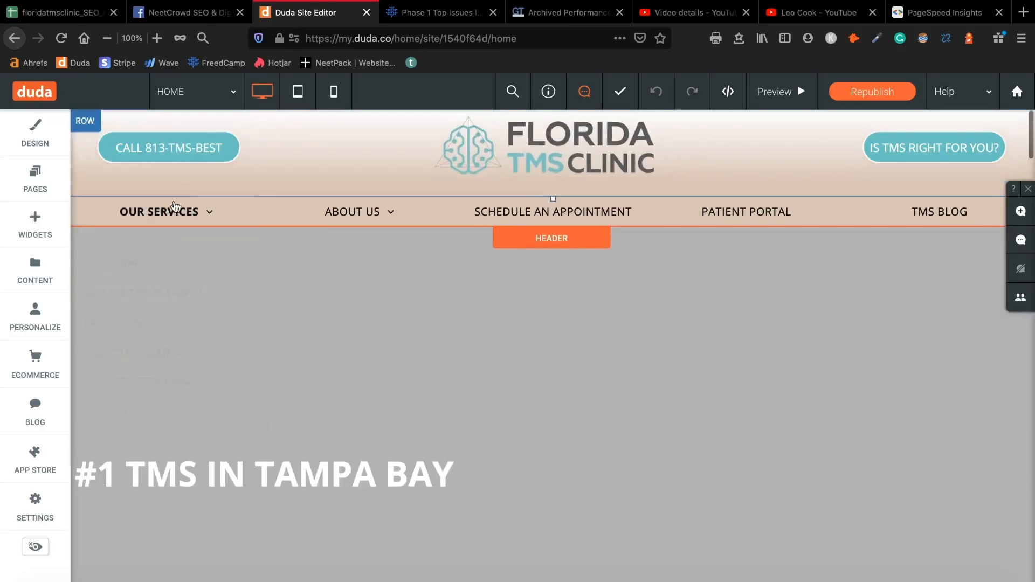
Open the patient testimonials page from the site's Our Services navigation and look through its testimonial videos
mouse_move(178, 213)
click(175, 387)
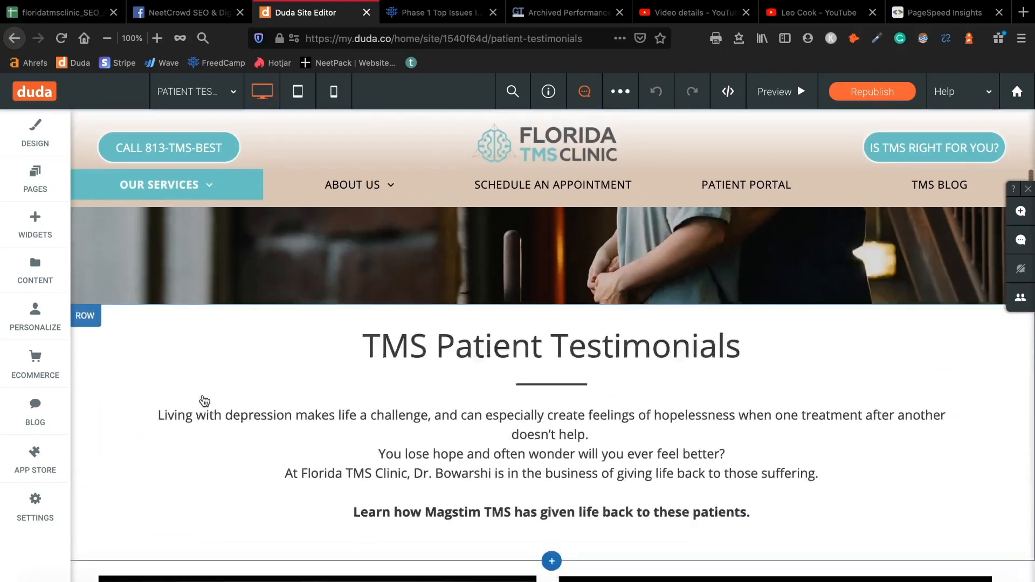
scroll(203, 400, down, 15)
scroll(203, 401, up, 4)
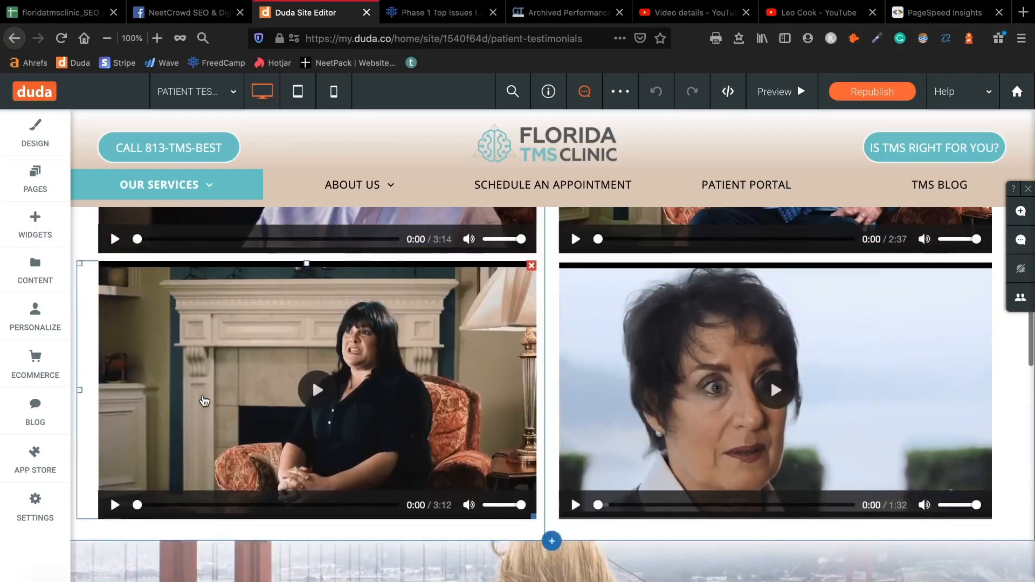
scroll(203, 400, up, 2)
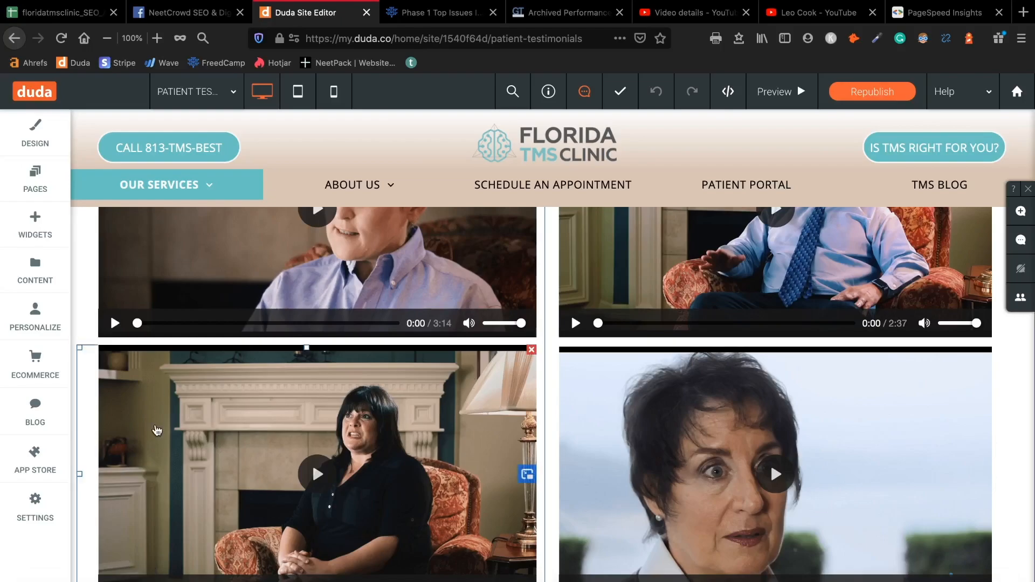
click(98, 580)
scroll(725, 324, right, 5)
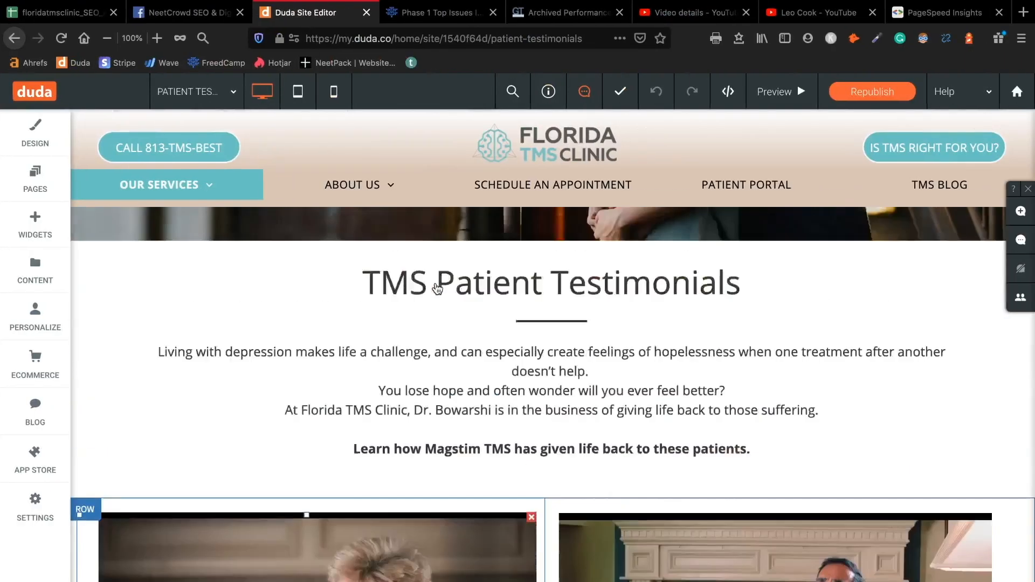
scroll(501, 461, up, 5)
scroll(501, 461, up, 2)
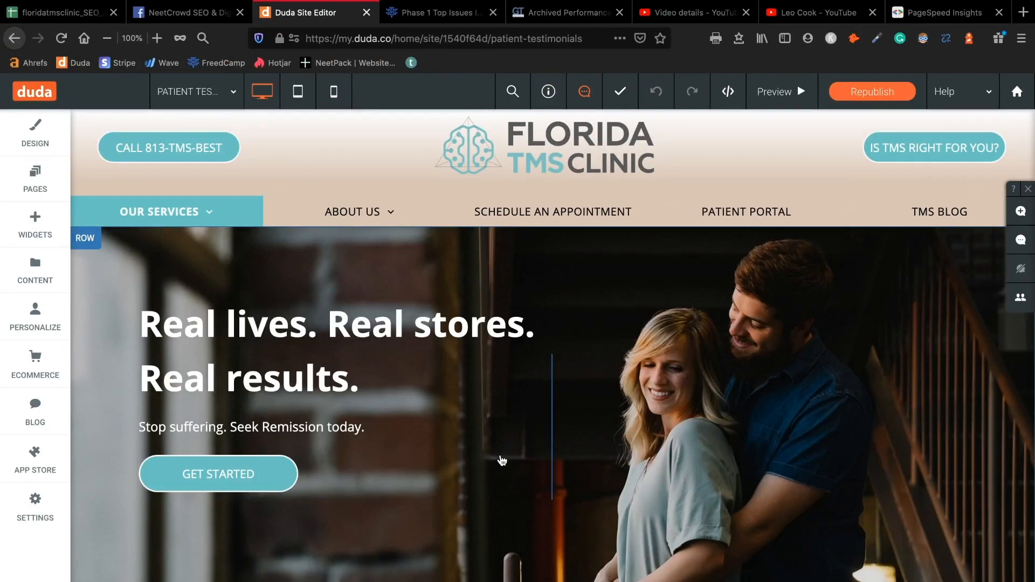
Return to the Freedcamp task and open the GTmetrix report linked under "After Optimisations"
click(84, 17)
click(189, 13)
click(437, 13)
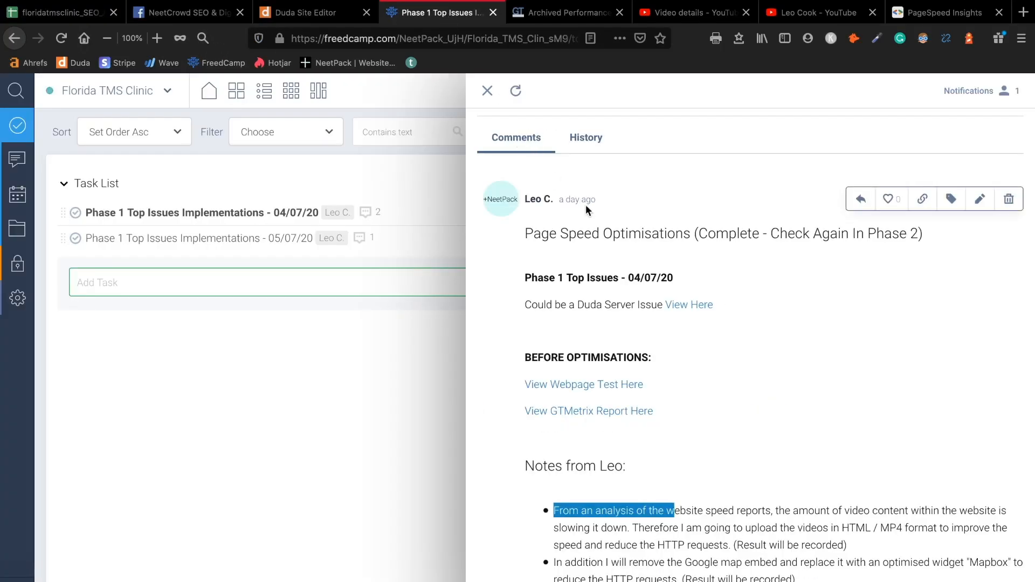
scroll(585, 243, down, 8)
scroll(588, 324, up, 4)
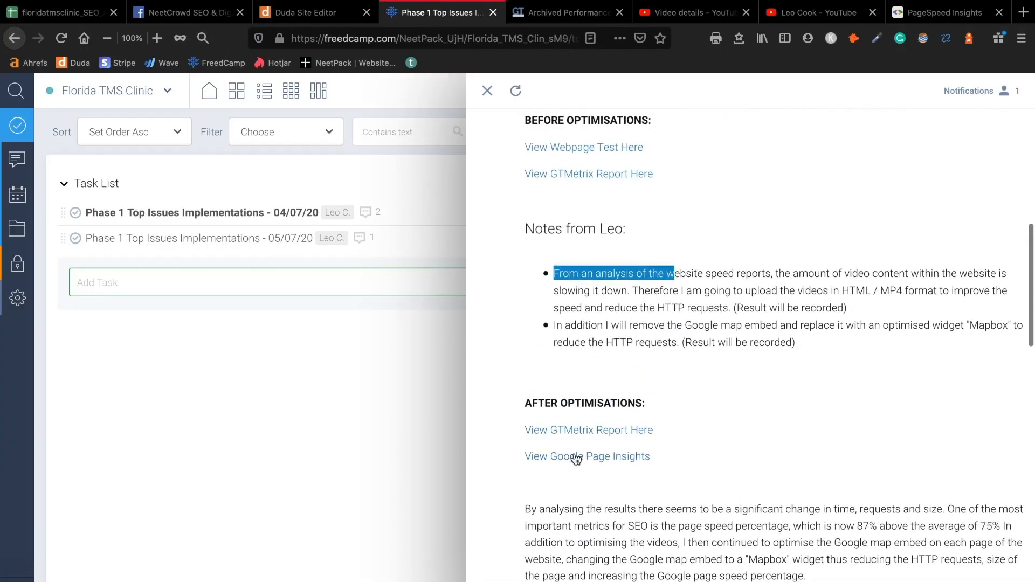
click(591, 434)
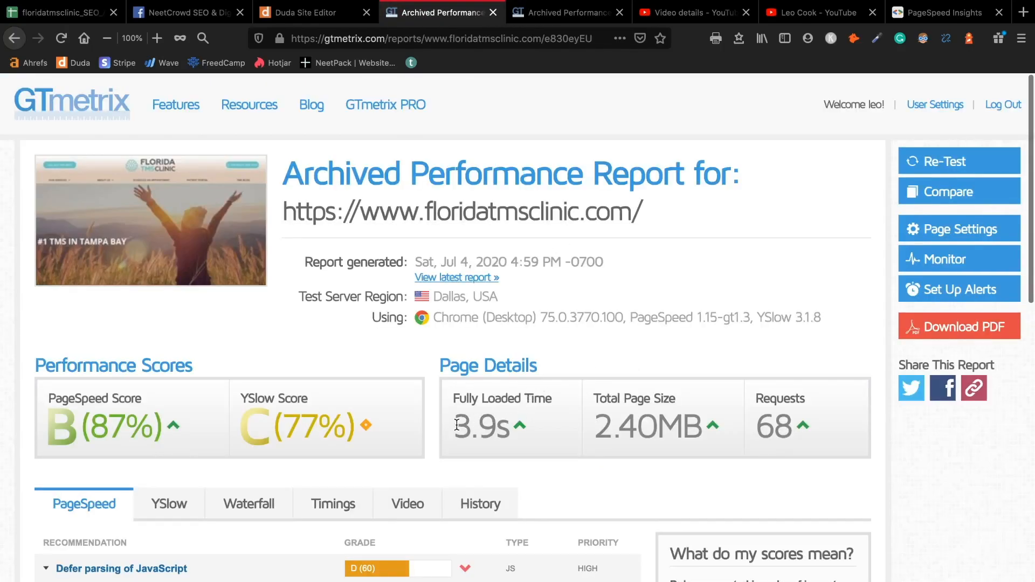
Highlight the after-optimisations report's PageSpeed score, fully loaded time and total page size
drag(454, 426, 497, 428)
drag(81, 427, 152, 426)
scroll(154, 427, down, 1)
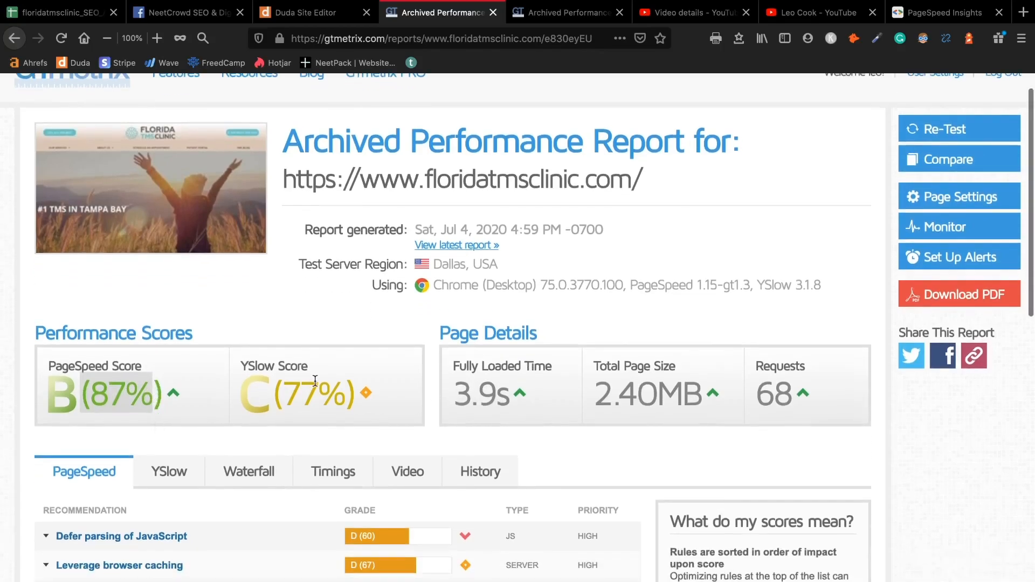
drag(450, 397, 496, 399)
click(504, 399)
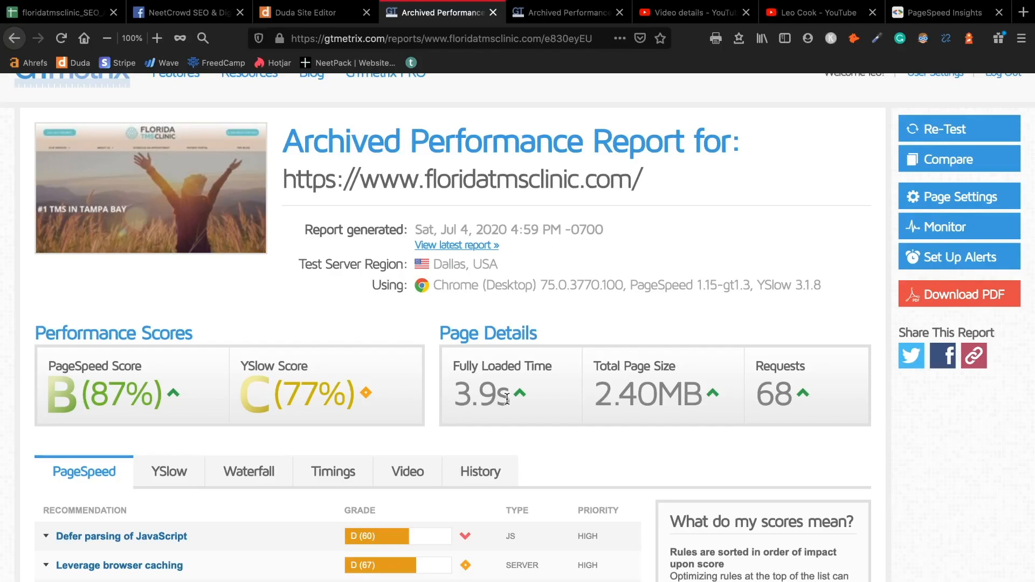
drag(594, 396, 624, 397)
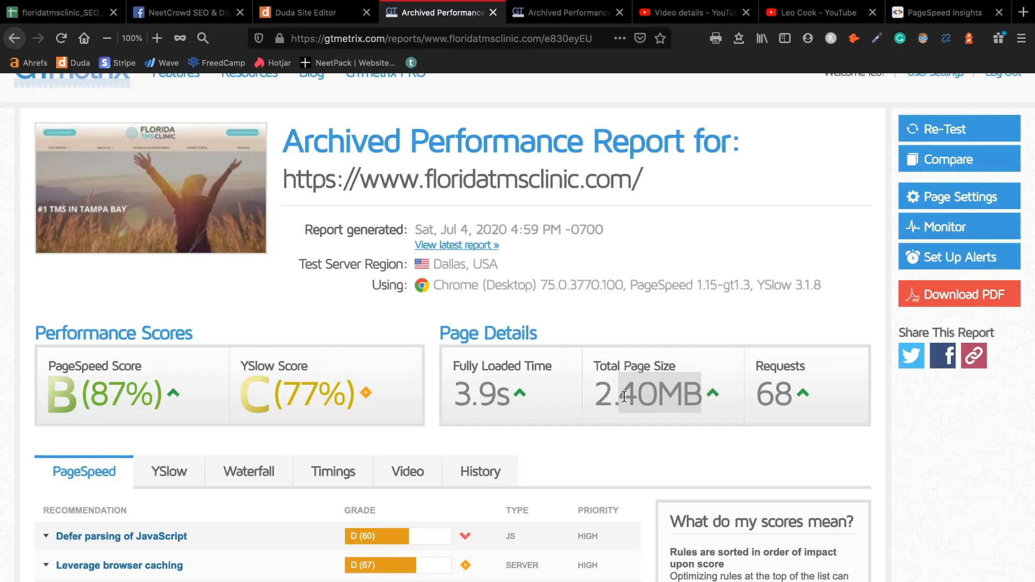
Expand the "Defer parsing of JavaScript" and "Leverage browser caching" recommendations and examine the resources they list
scroll(624, 397, down, 7)
click(225, 179)
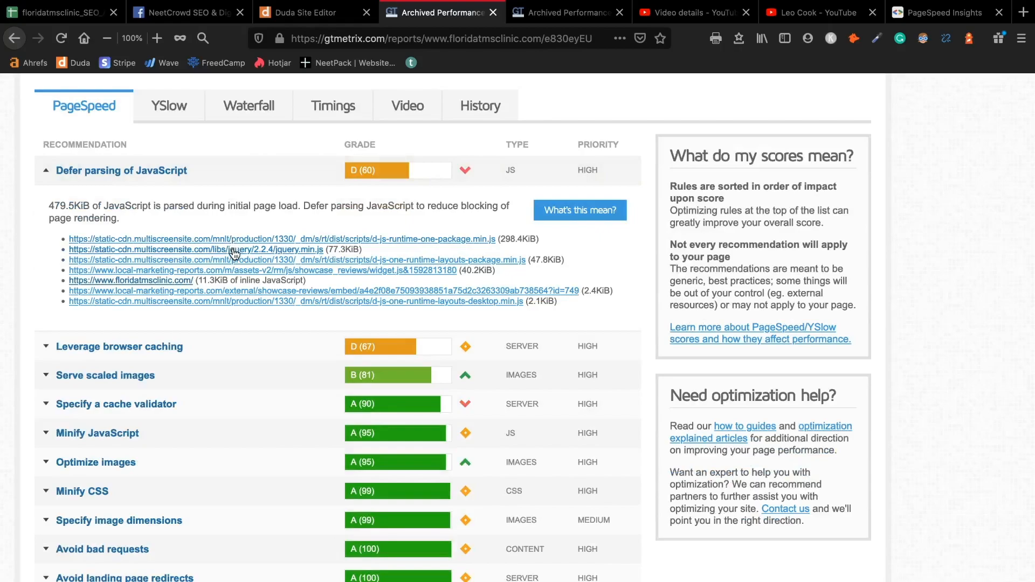
click(204, 346)
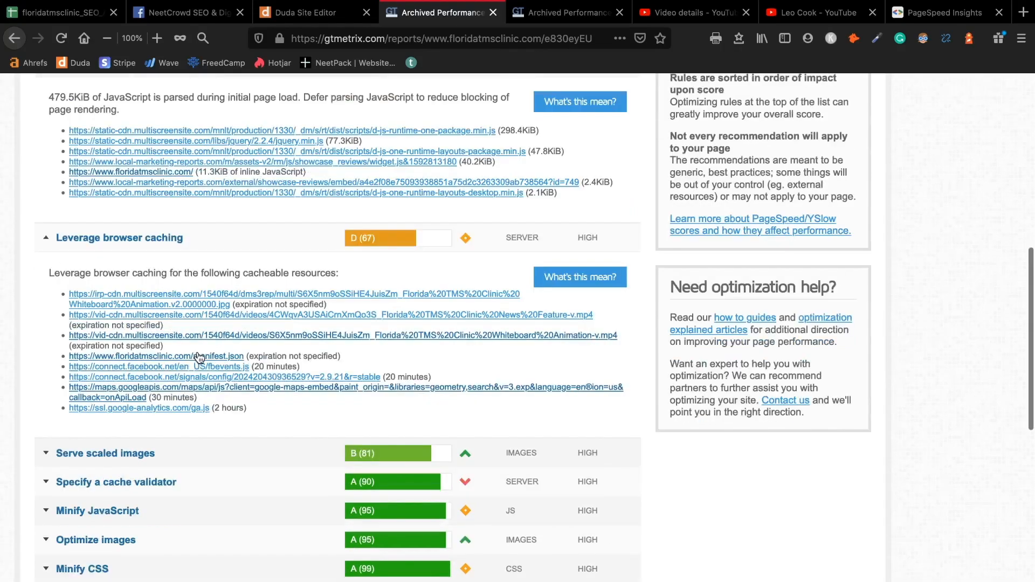
scroll(242, 366, up, 1)
scroll(242, 361, up, 2)
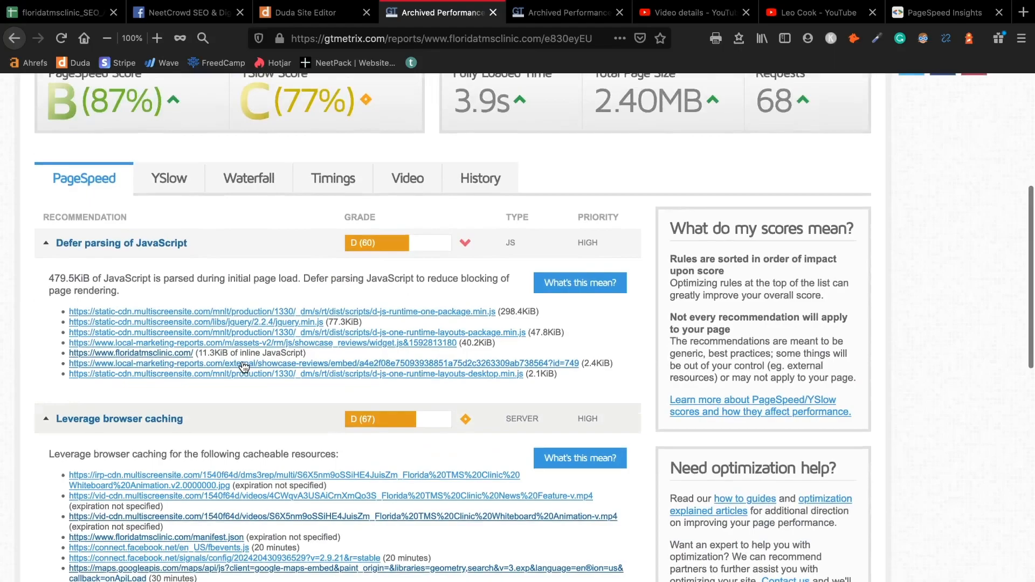
scroll(242, 361, up, 10)
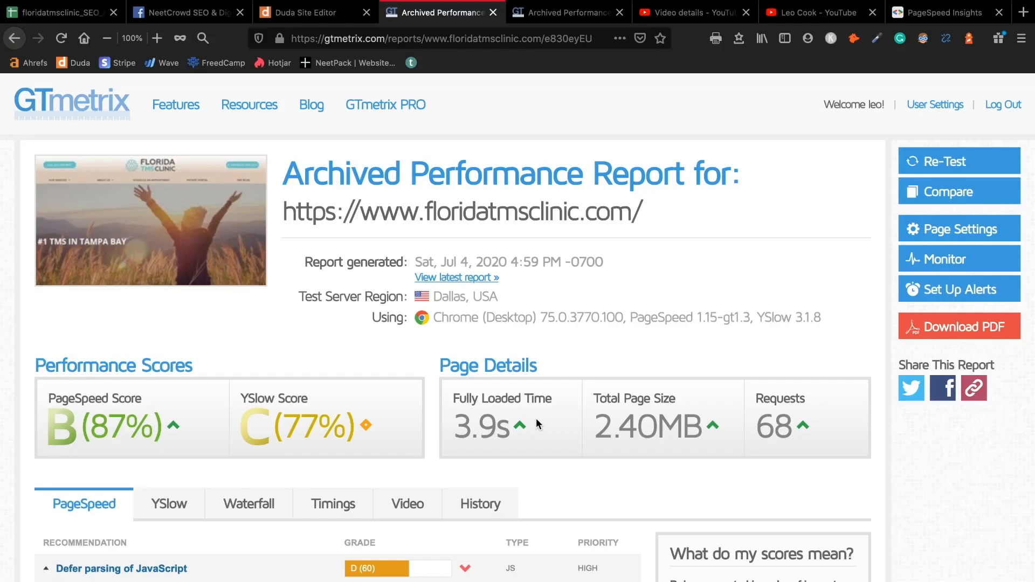
Compare the scores, load time and request counts of the before and after GTmetrix reports
click(570, 14)
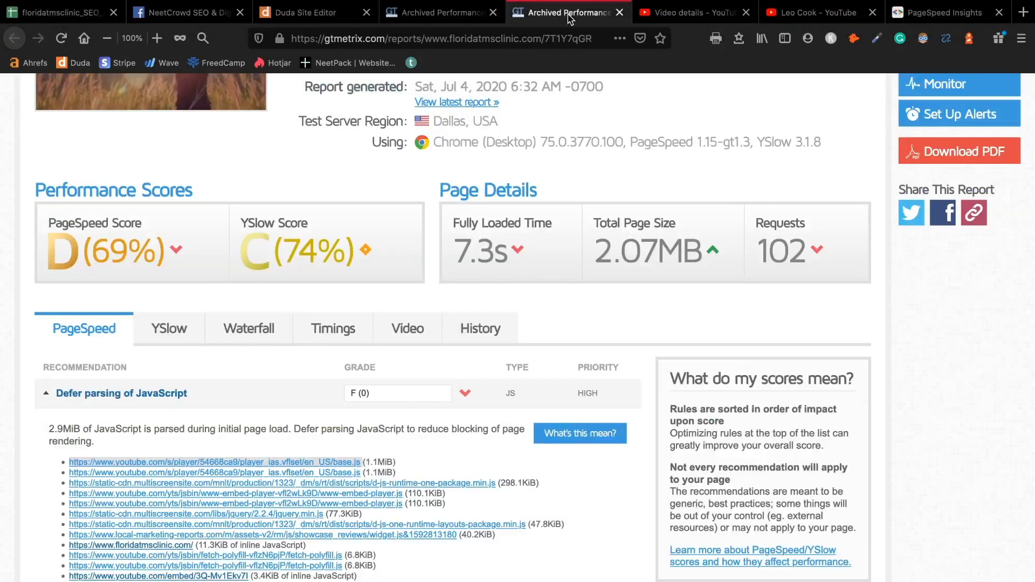
key(Home)
click(443, 14)
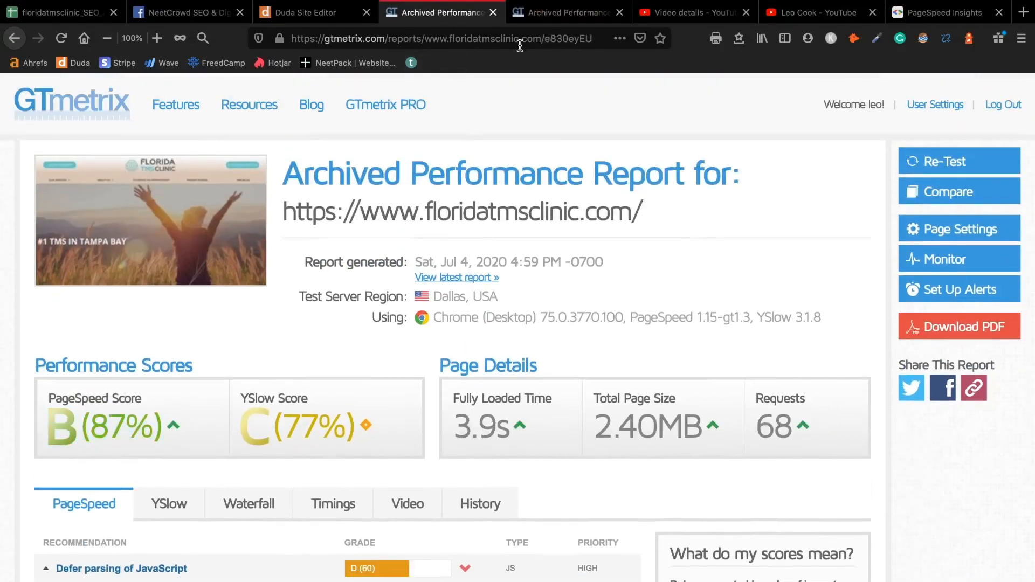
click(544, 14)
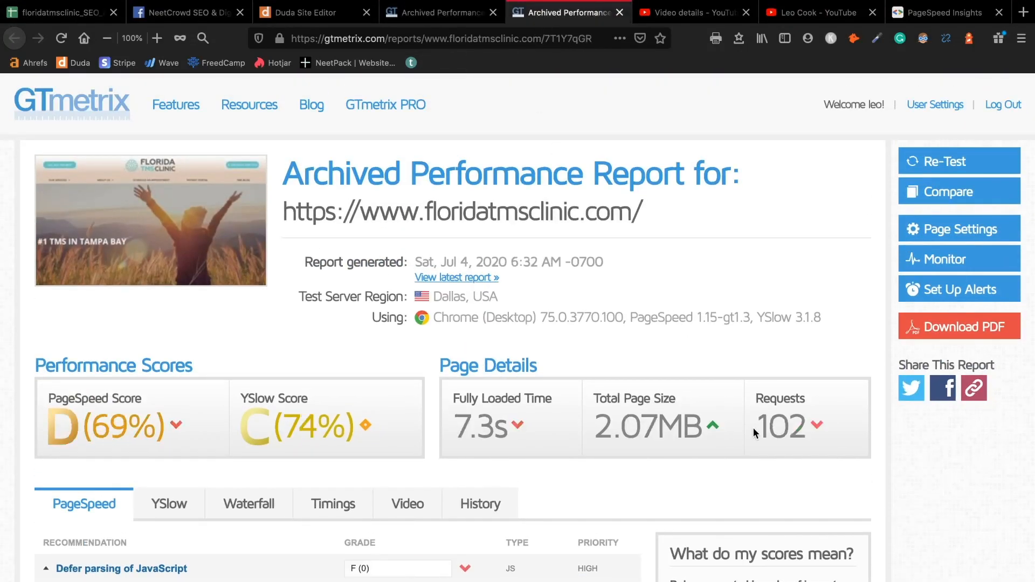
click(443, 14)
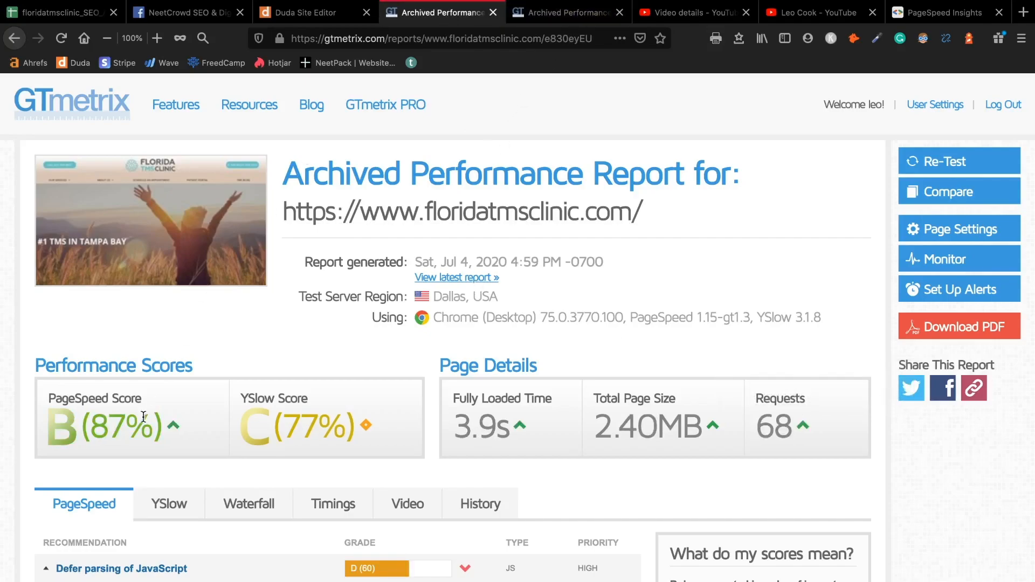
click(589, 22)
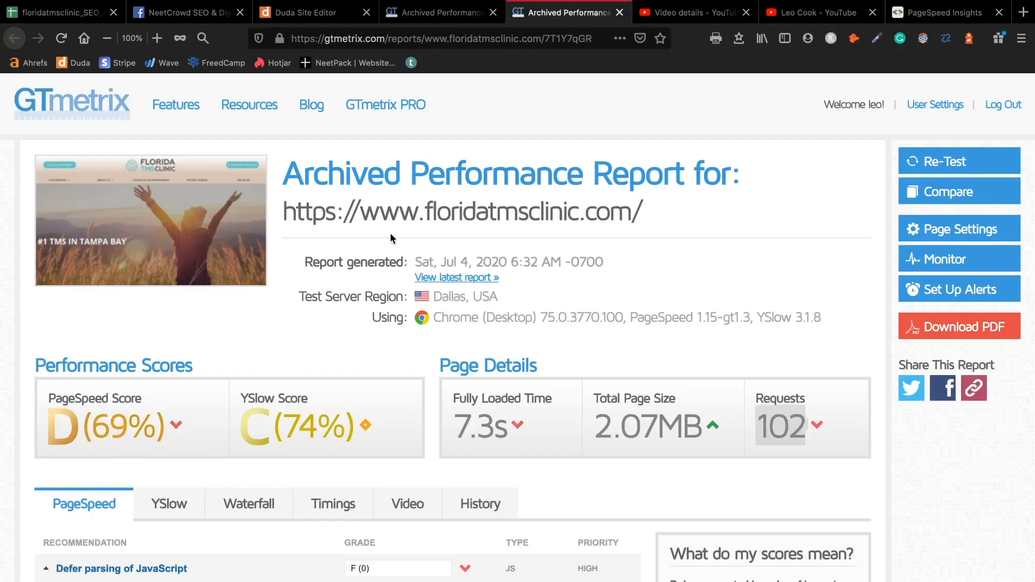
click(449, 16)
Switch to PageSpeed Insights and check the clinic site's mobile and desktop scores
click(904, 20)
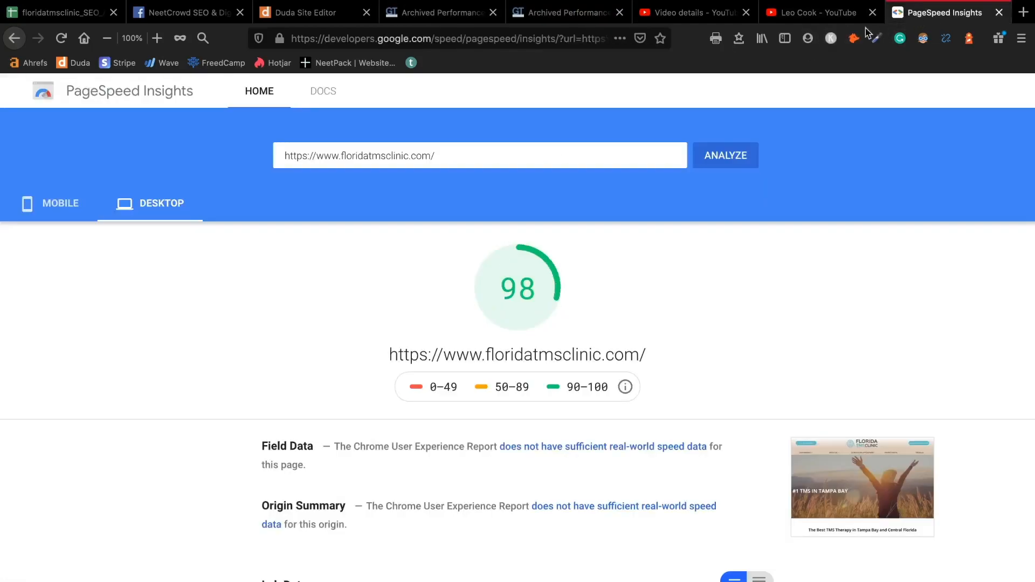
click(62, 217)
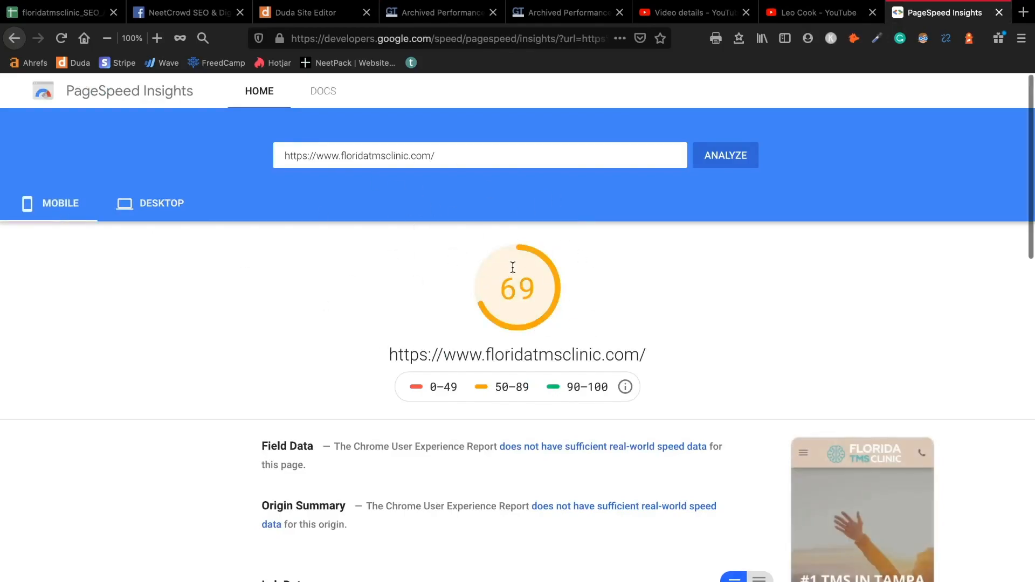
click(149, 203)
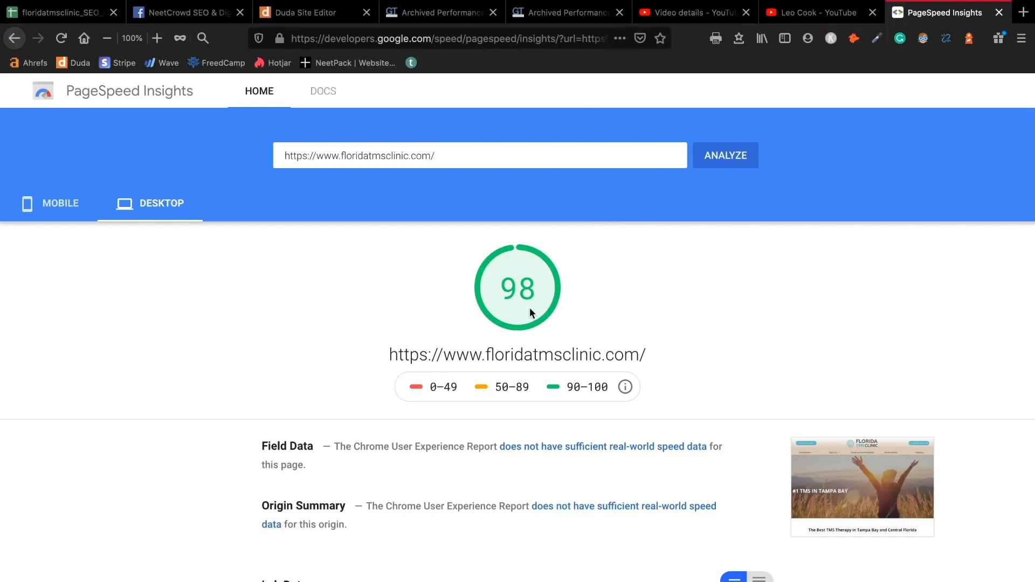
Return to the after-optimisations GTmetrix report
click(436, 12)
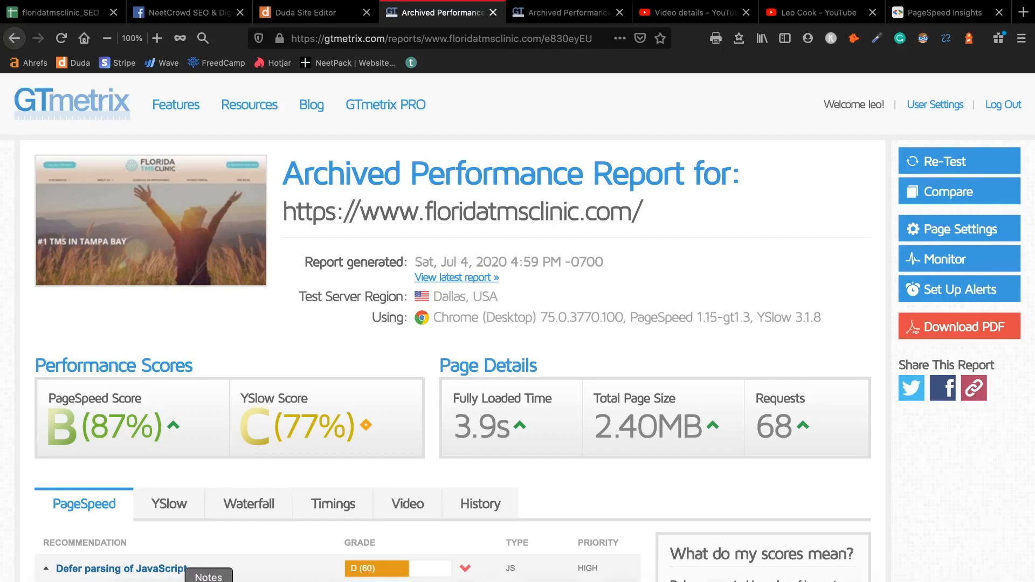
click(92, 581)
click(880, 512)
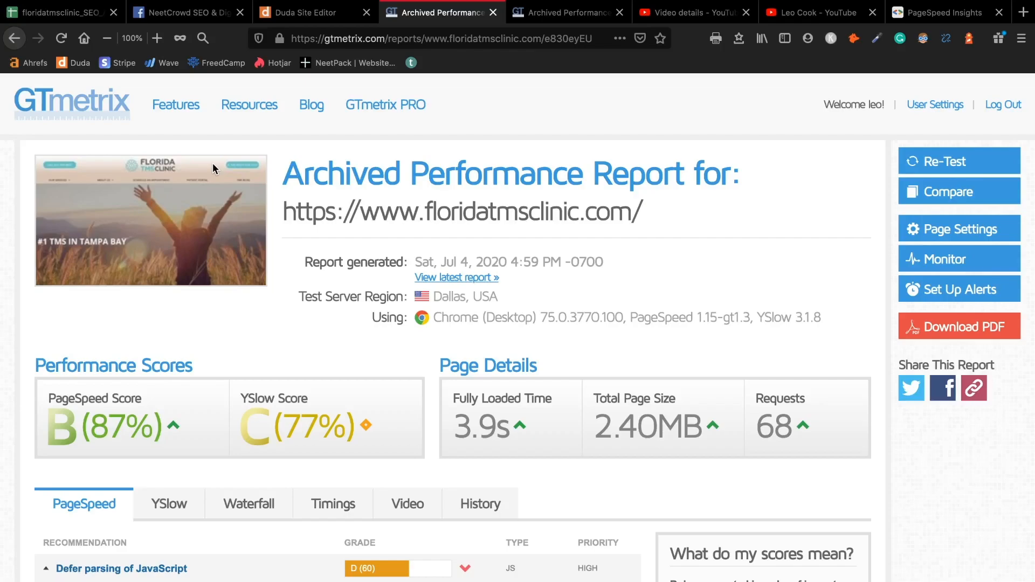
Switch to the Duda site editor and examine the map in the testimonials page's Contact Us section
click(318, 13)
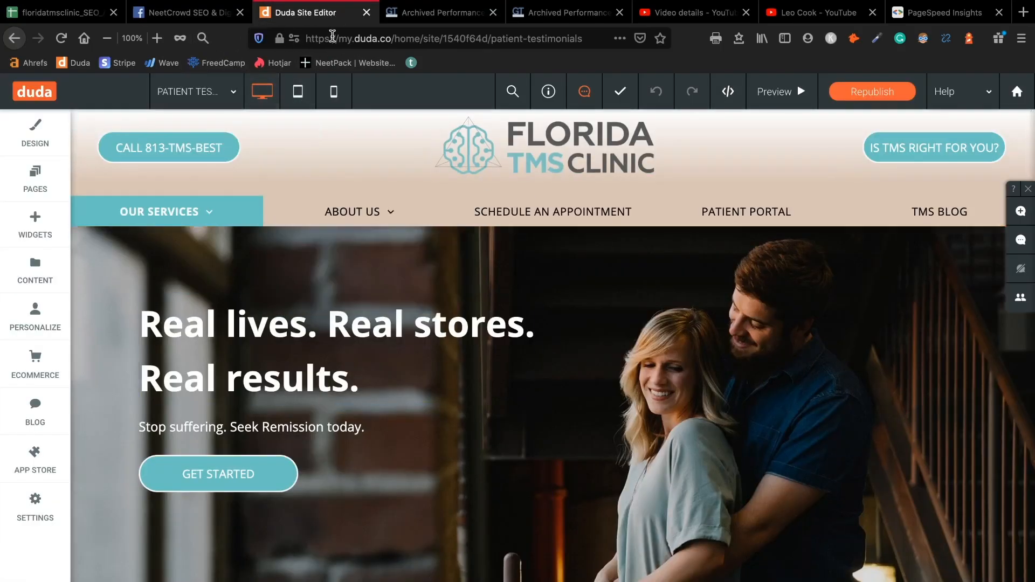
click(442, 12)
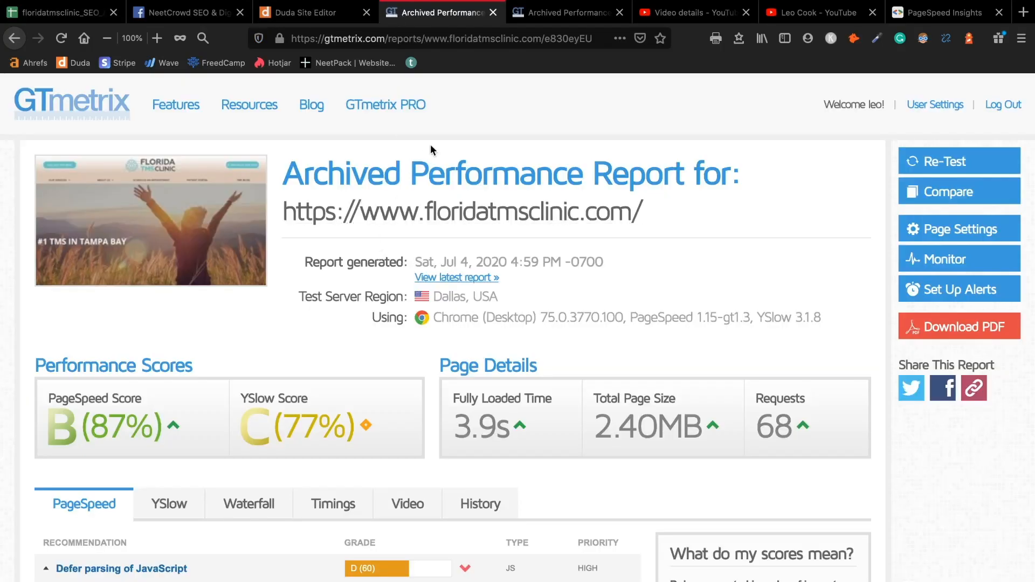
scroll(251, 356, down, 2)
click(310, 12)
scroll(348, 383, down, 10)
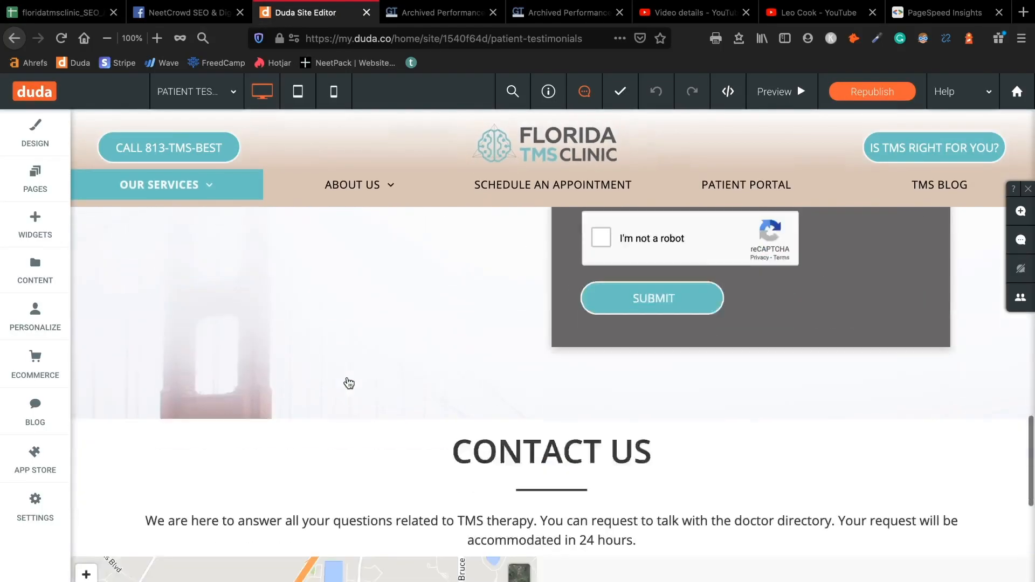
scroll(350, 383, up, 3)
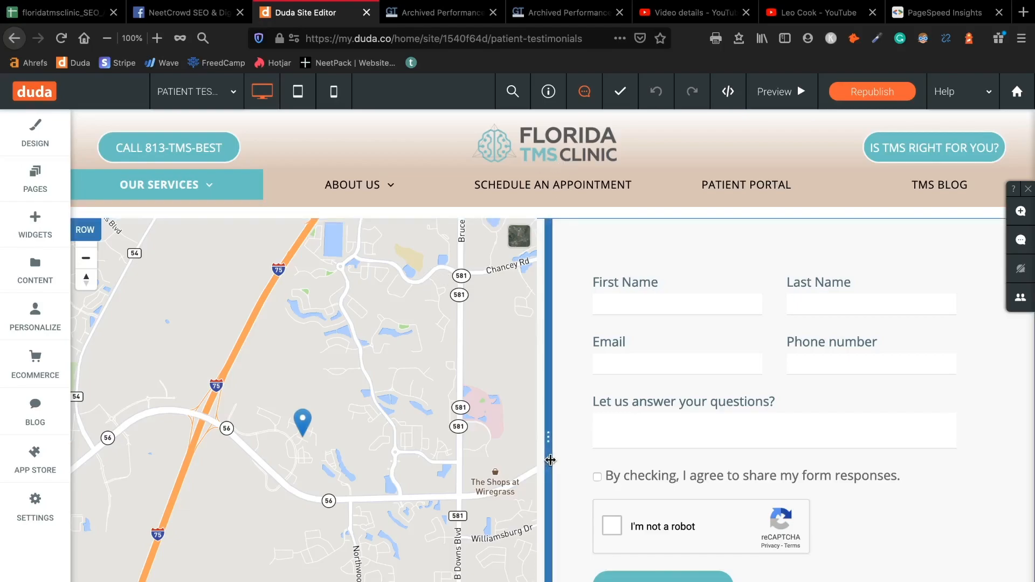
scroll(550, 460, up, 2)
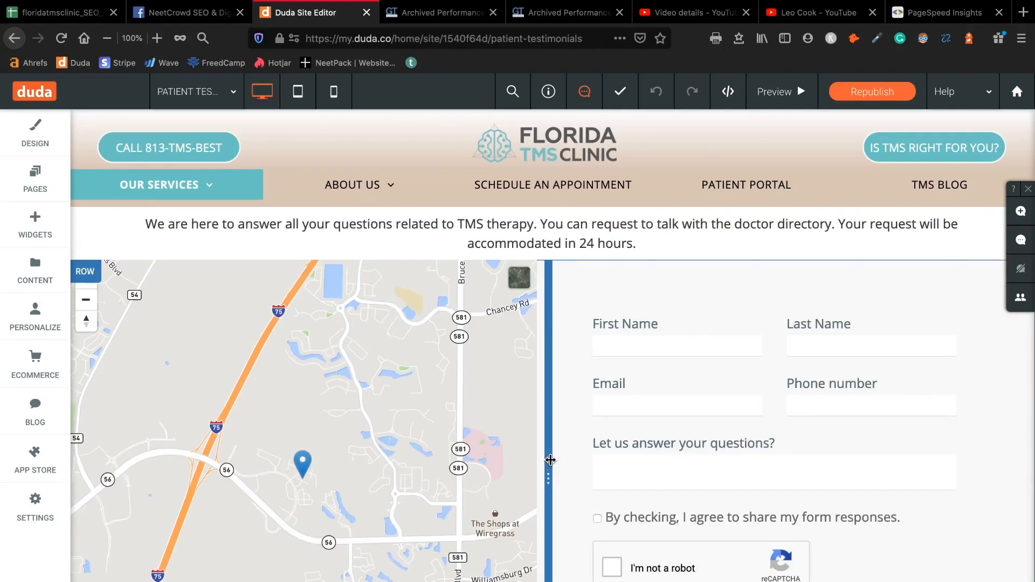
Open the content settings of the Contact Us section's map and review its address, button and location info popup options
scroll(549, 459, up, 10)
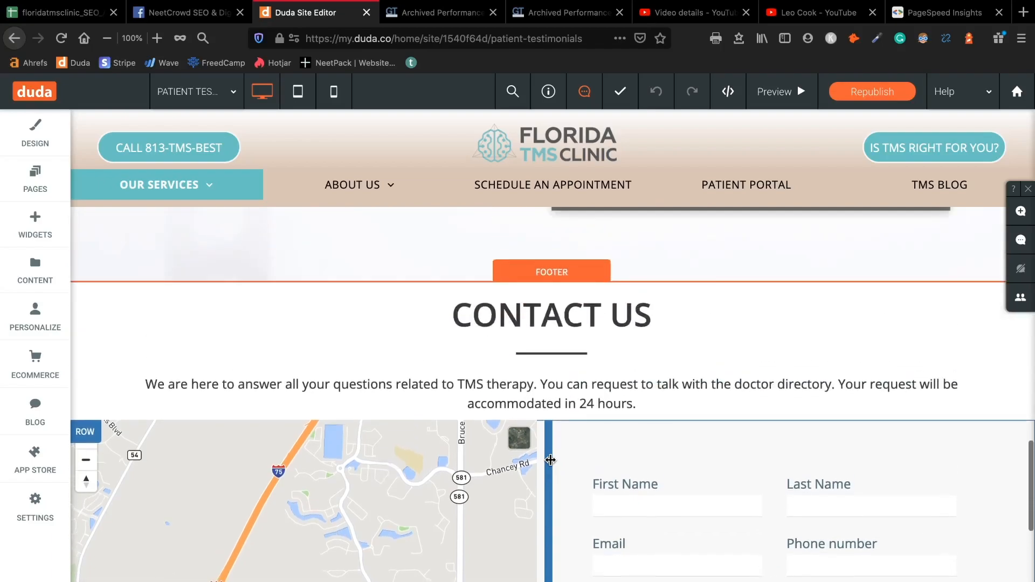
scroll(552, 465, down, 7)
scroll(552, 465, down, 5)
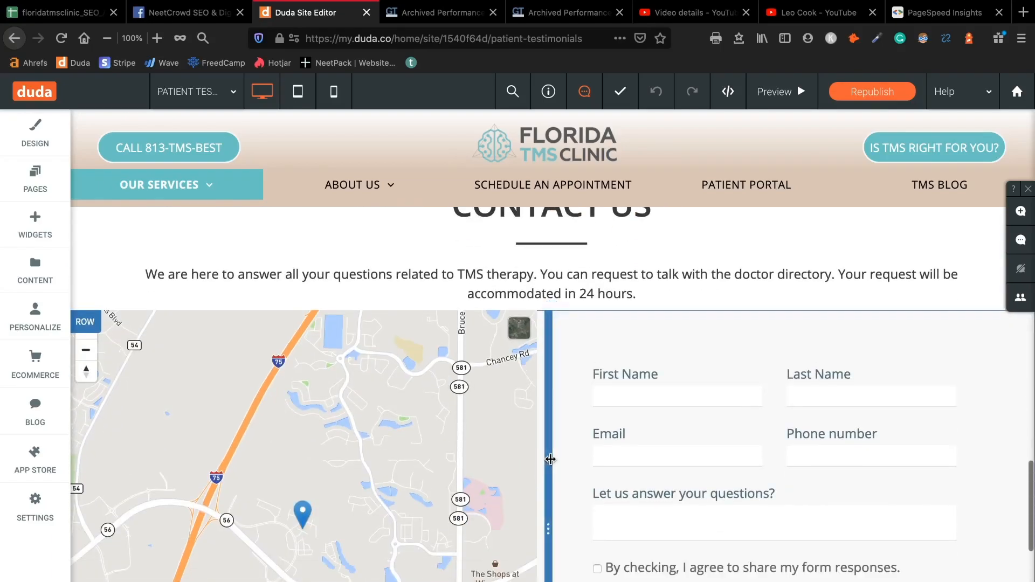
scroll(419, 473, up, 8)
scroll(418, 473, down, 6)
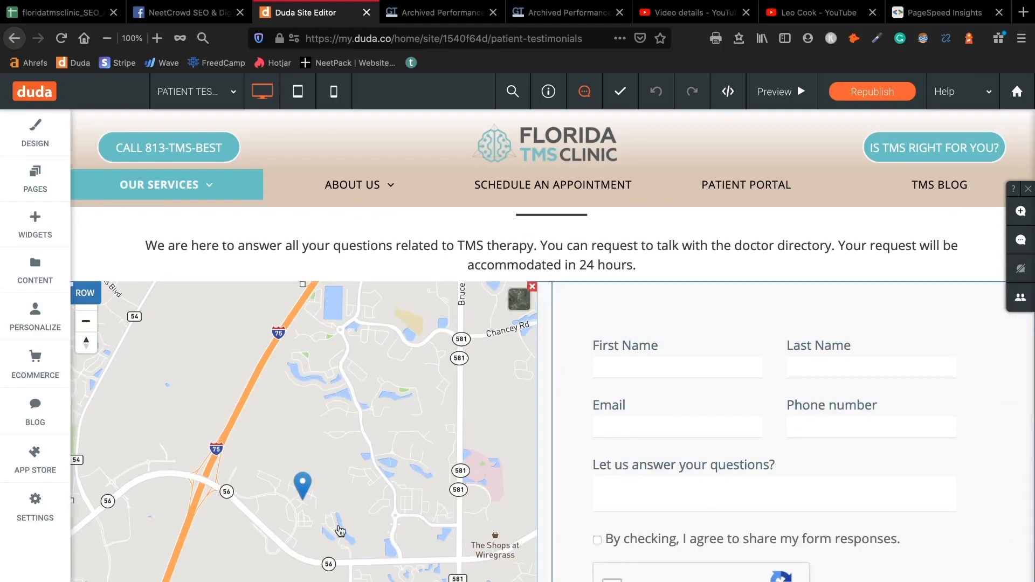
scroll(341, 531, down, 1)
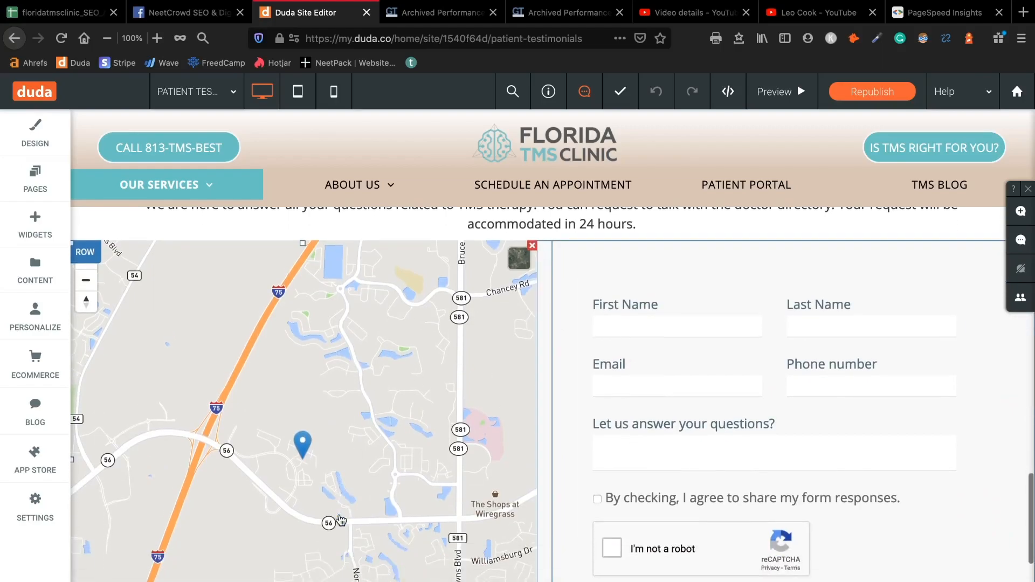
click(313, 389)
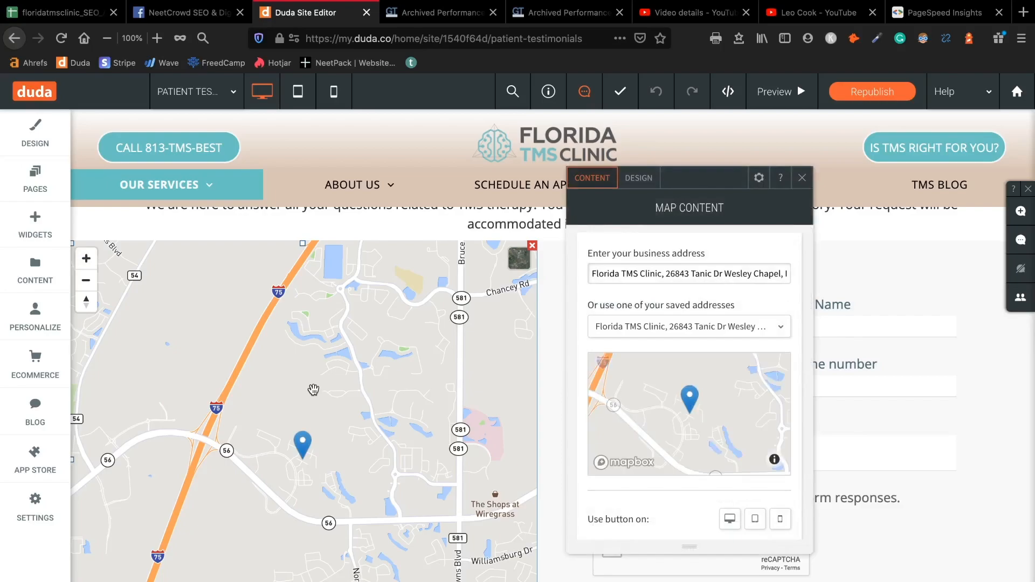
scroll(650, 400, down, 6)
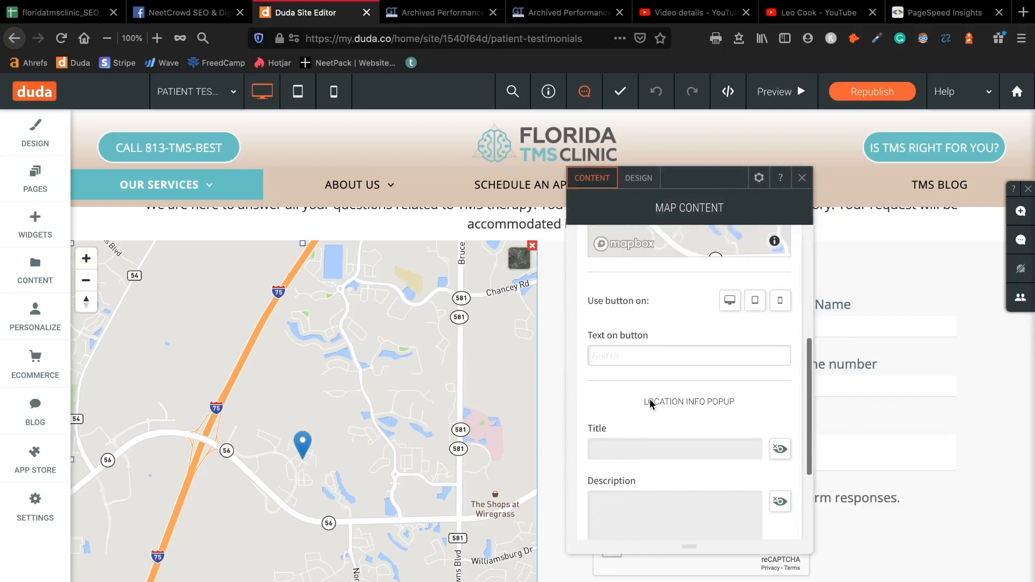
scroll(650, 399, up, 1)
scroll(410, 473, down, 4)
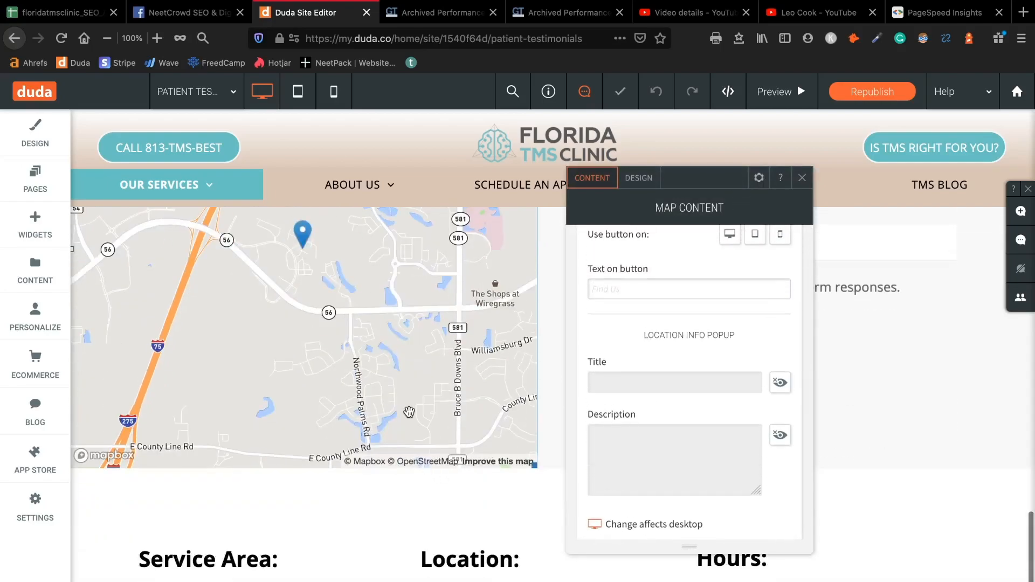
Recheck the map's business address and button options against the map on the page, and close the map settings
scroll(409, 412, up, 3)
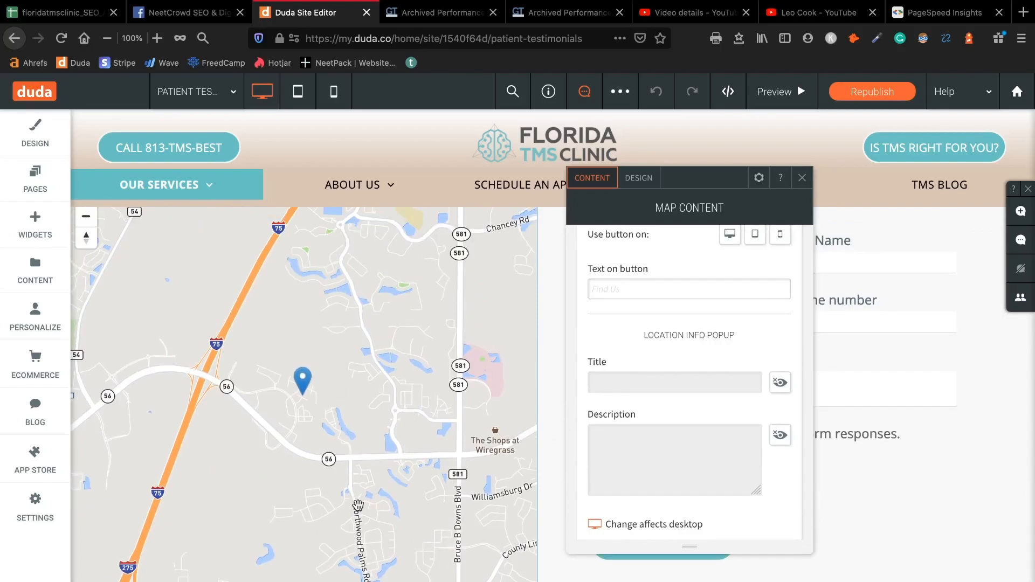
scroll(649, 357, up, 5)
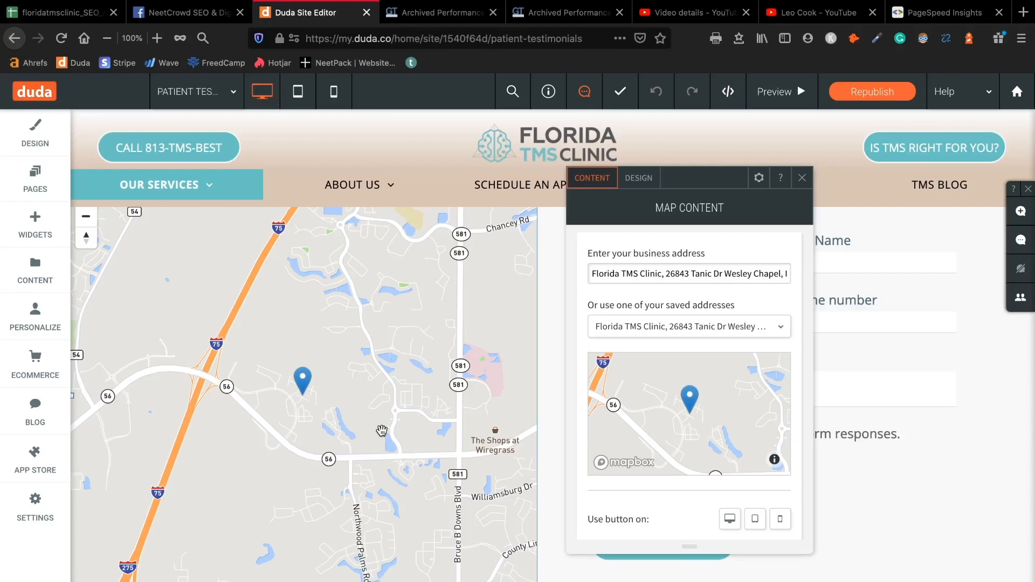
scroll(690, 436, down, 3)
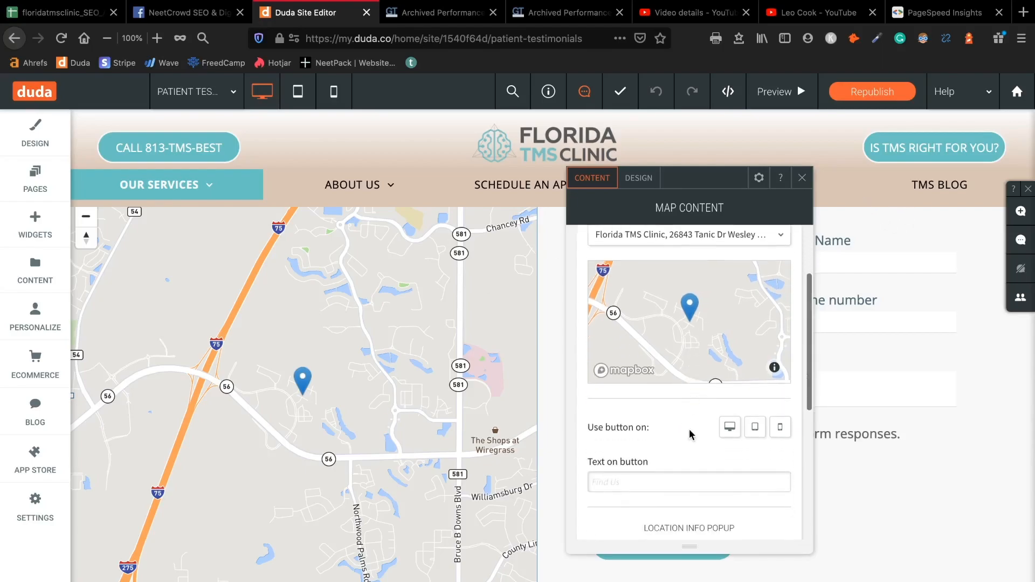
scroll(425, 475, up, 3)
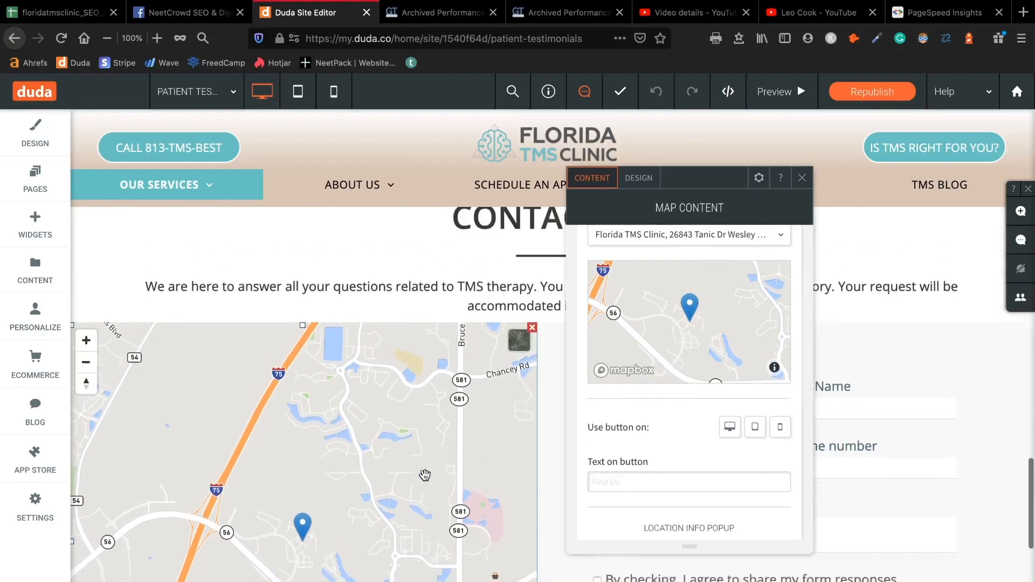
scroll(425, 476, down, 3)
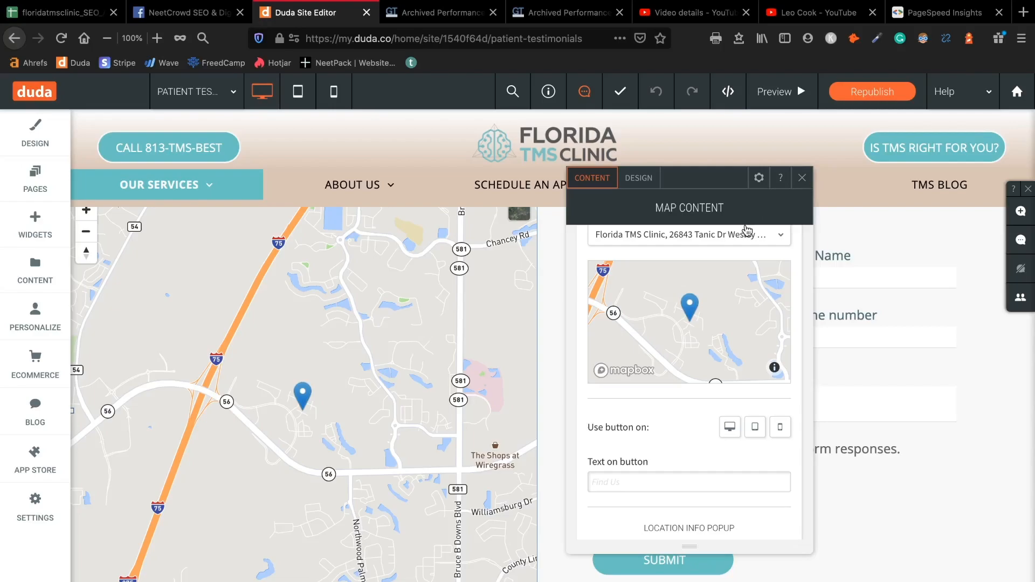
click(803, 178)
scroll(557, 344, up, 2)
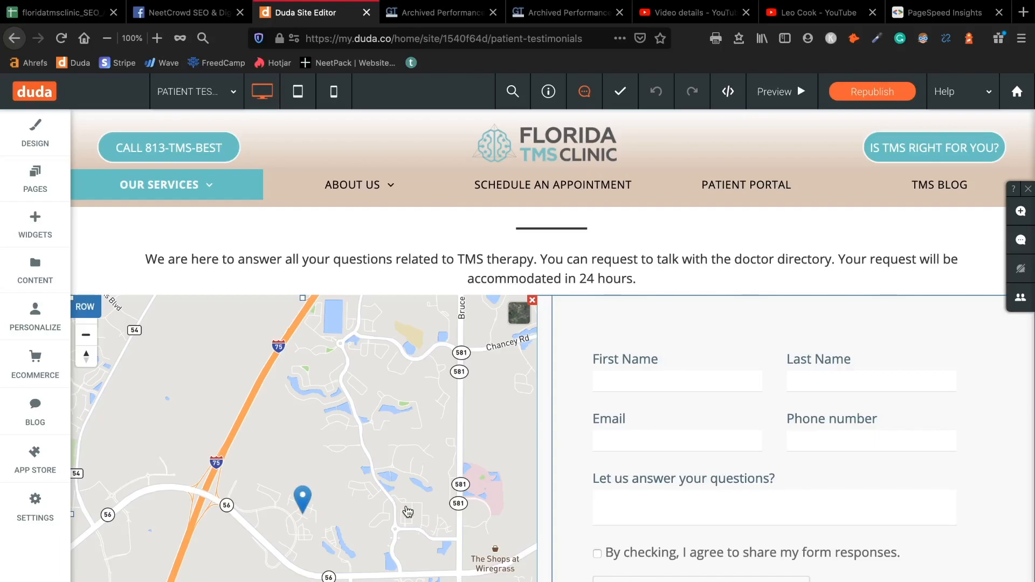
Check the scores in the after-optimisations GTmetrix report and the desktop lab data in PageSpeed Insights
click(442, 12)
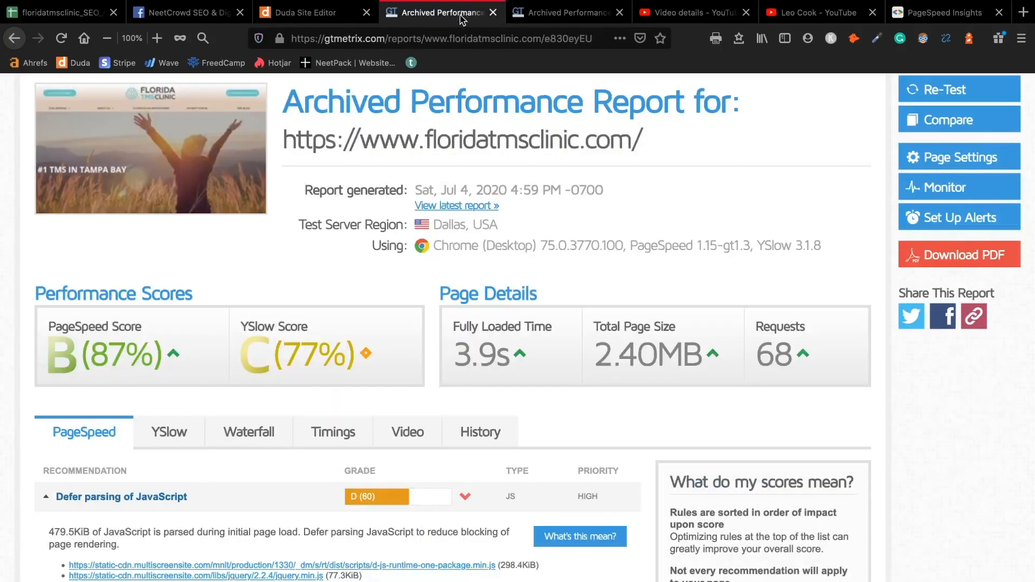
scroll(385, 277, up, 1)
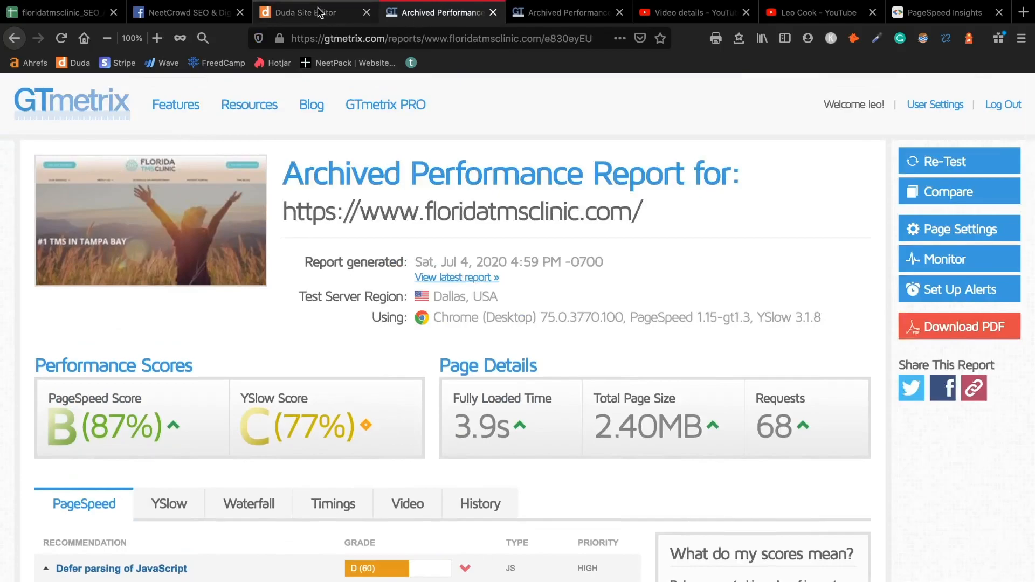
click(943, 12)
scroll(556, 407, down, 5)
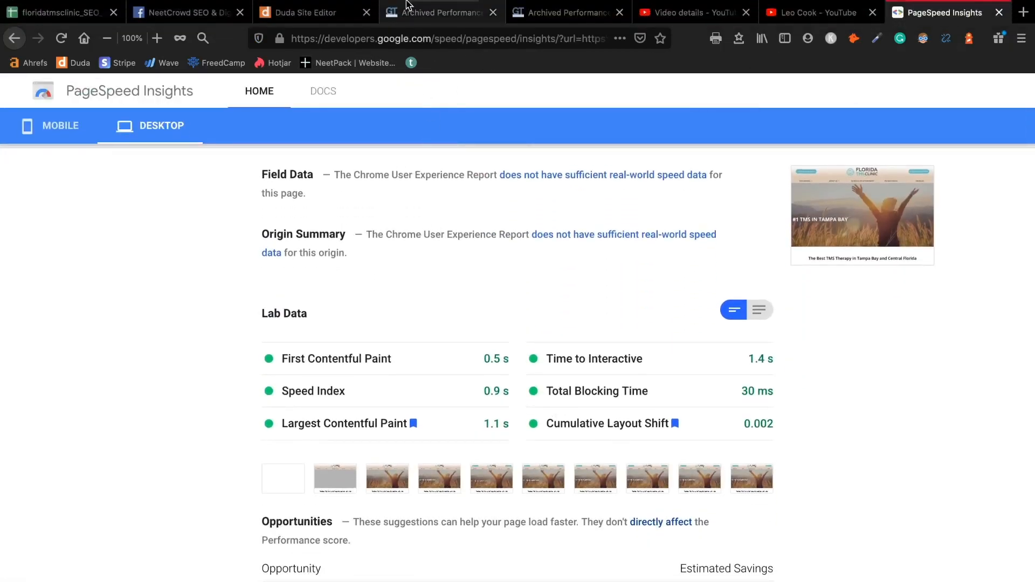
scroll(492, 257, down, 2)
Compare the scores and deferred JavaScript recommendations in the after and before GTmetrix reports
click(443, 12)
scroll(283, 454, down, 3)
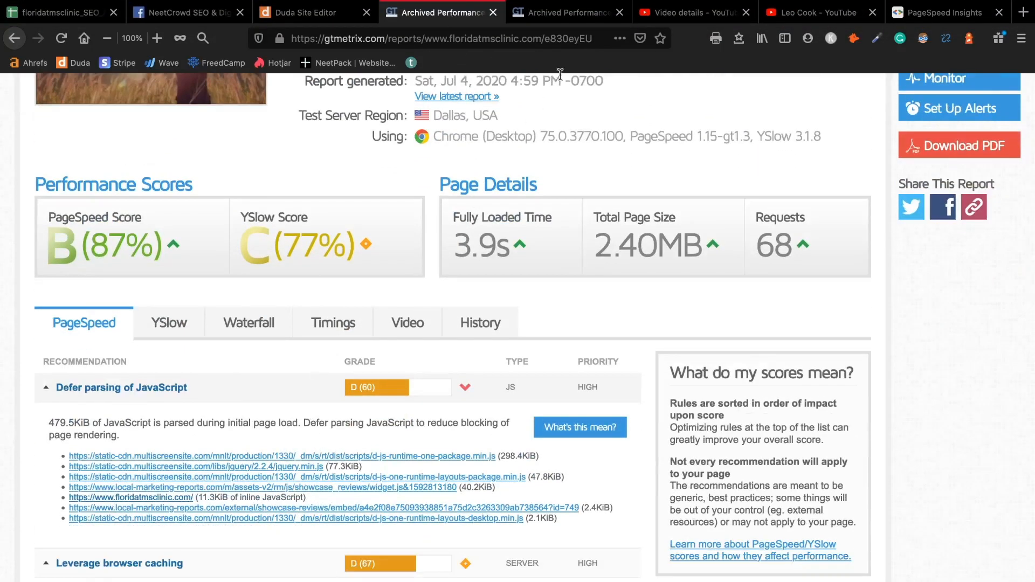
click(571, 14)
scroll(381, 561, down, 3)
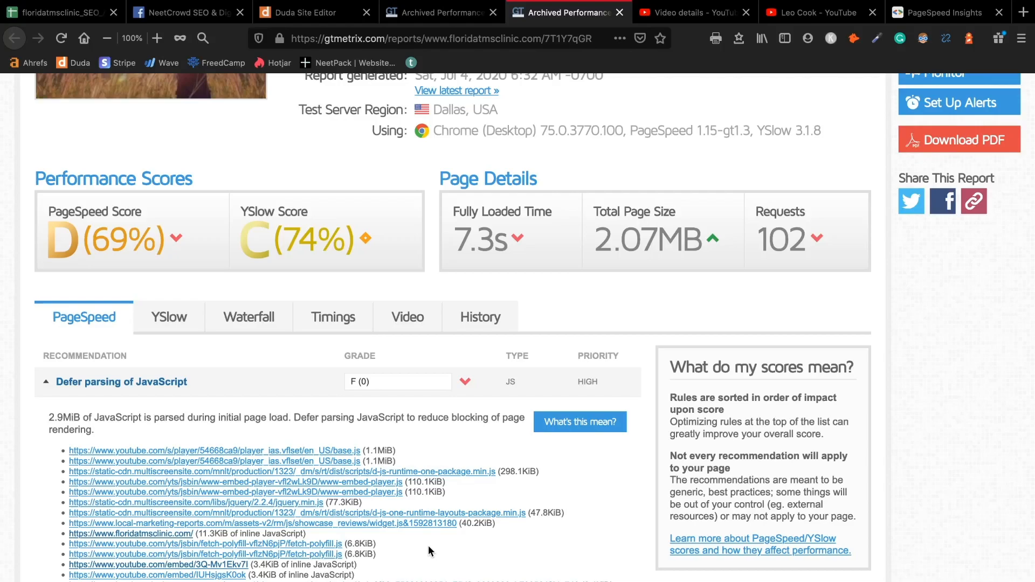
scroll(428, 545, down, 3)
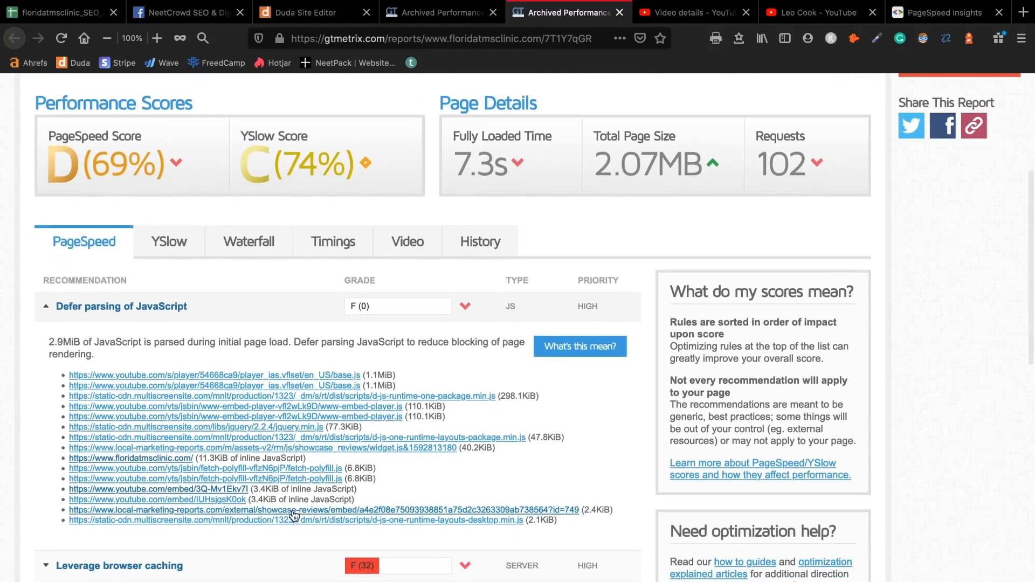
Expand the before report's Leverage browser caching recommendation and examine its Google Maps embed resources
click(288, 566)
scroll(286, 502, down, 15)
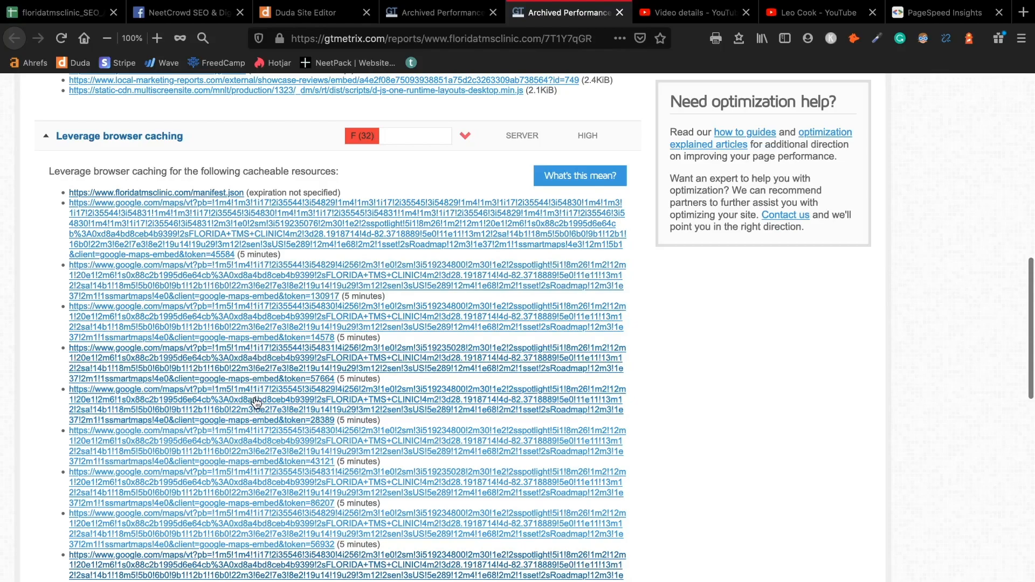
scroll(256, 404, down, 1)
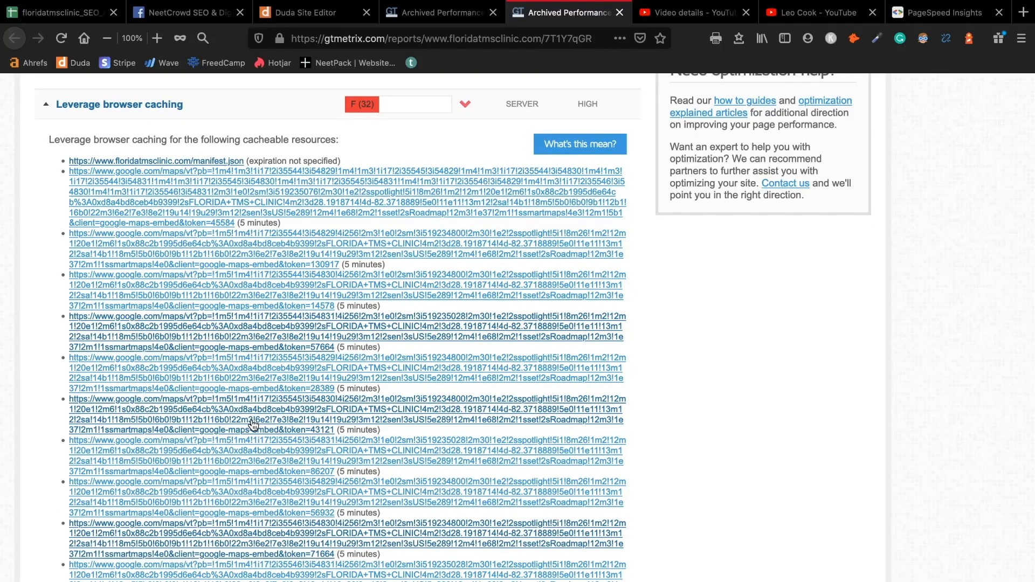
scroll(281, 426, down, 2)
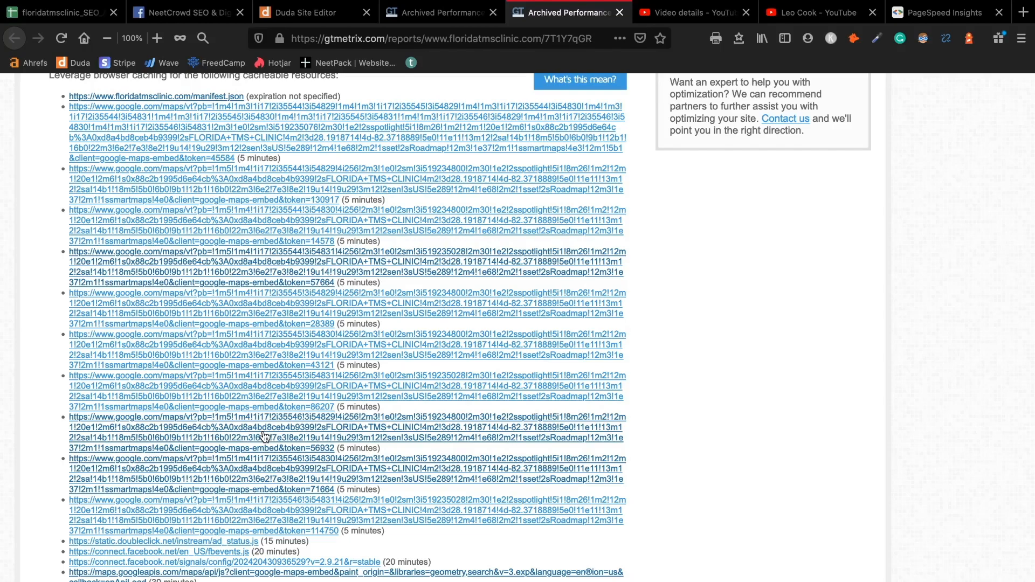
Revisit the map in the Duda site editor, and switch to the top of the NeetCrowd SEO & Digital Marketing Facebook group
click(300, 13)
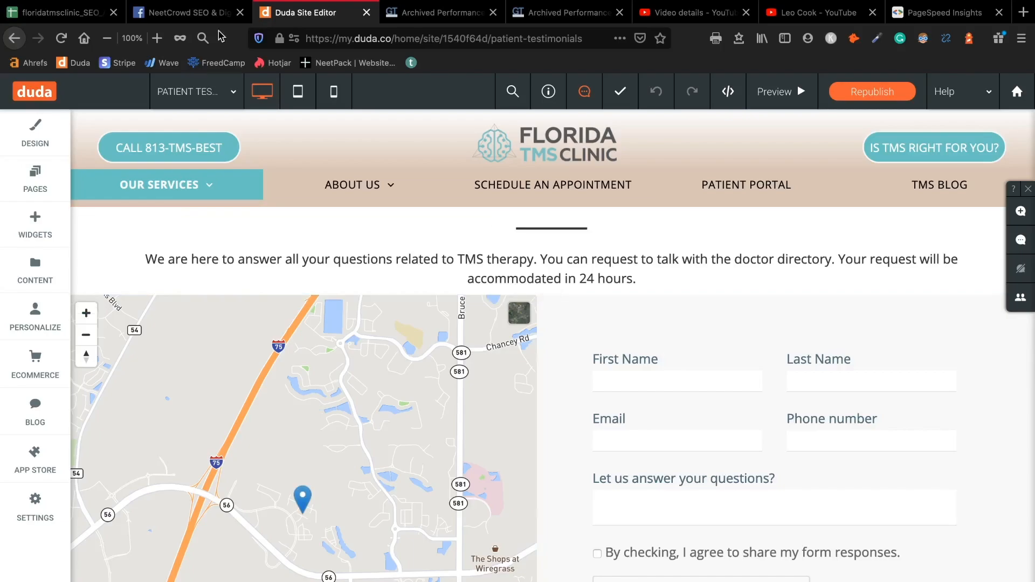
click(184, 12)
scroll(400, 260, up, 7)
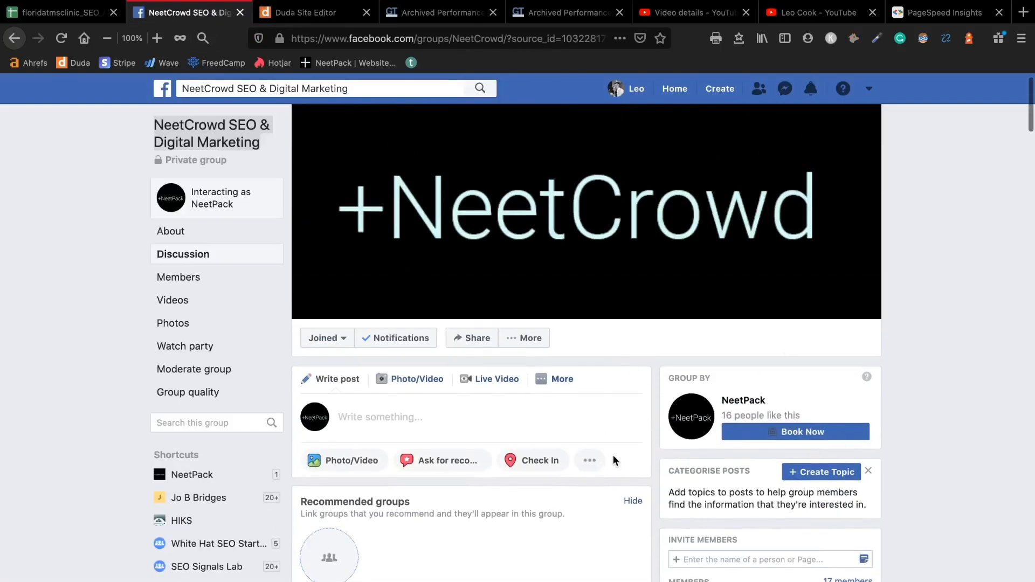
View the Facebook group's post composer options and additional post types, and dismiss them without posting
click(591, 460)
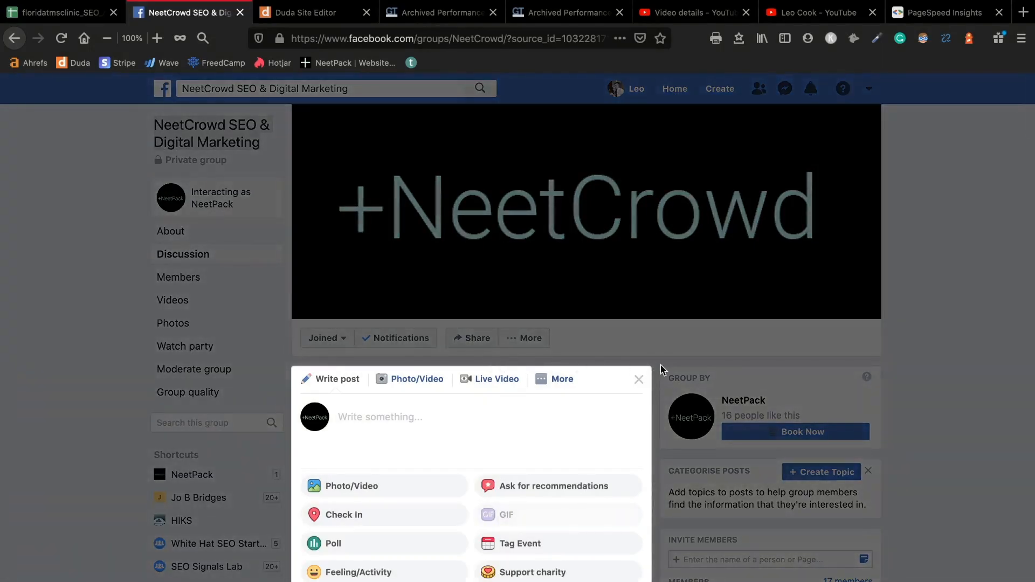
click(654, 353)
click(568, 382)
scroll(556, 396, down, 2)
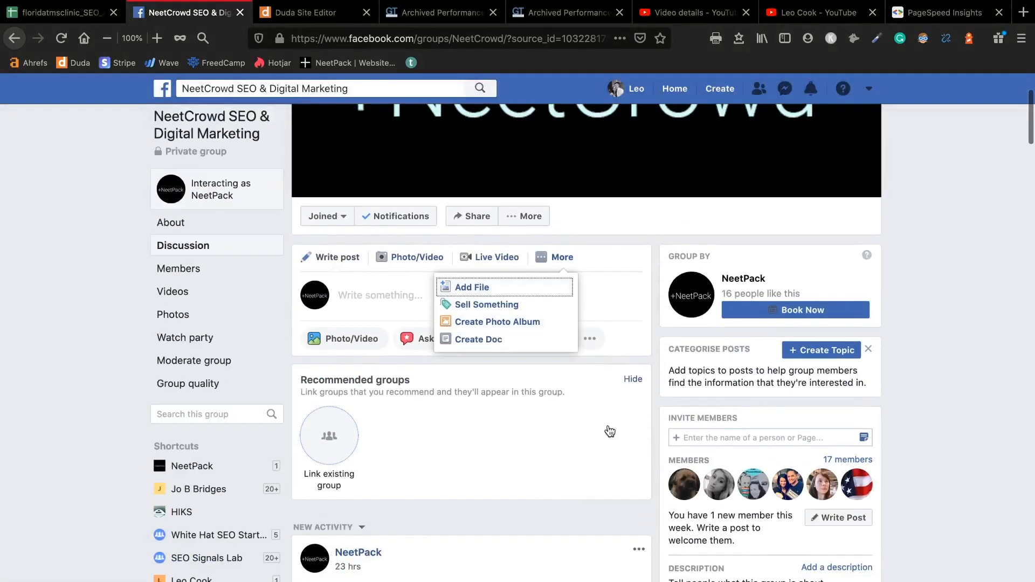
click(603, 422)
click(962, 274)
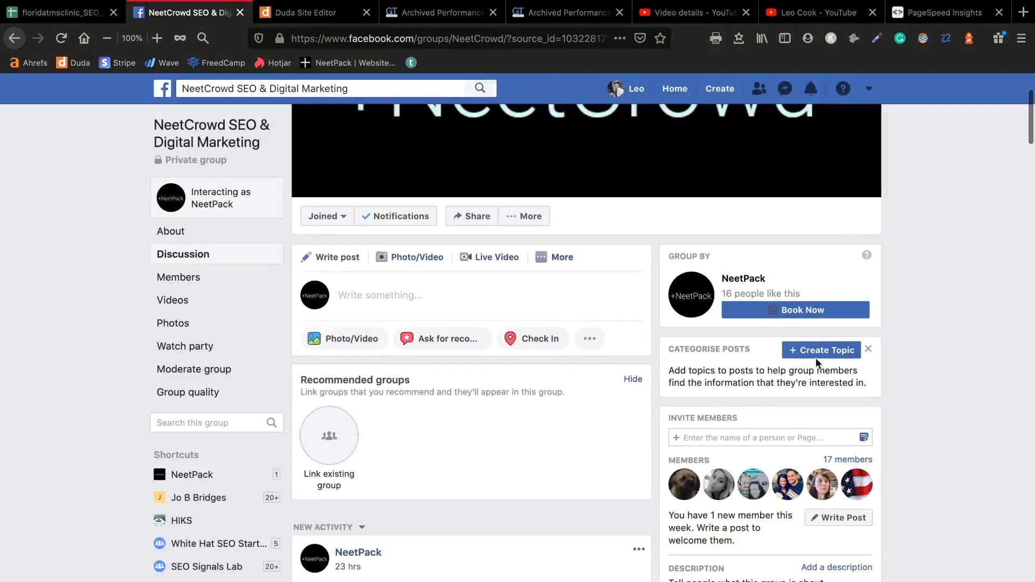